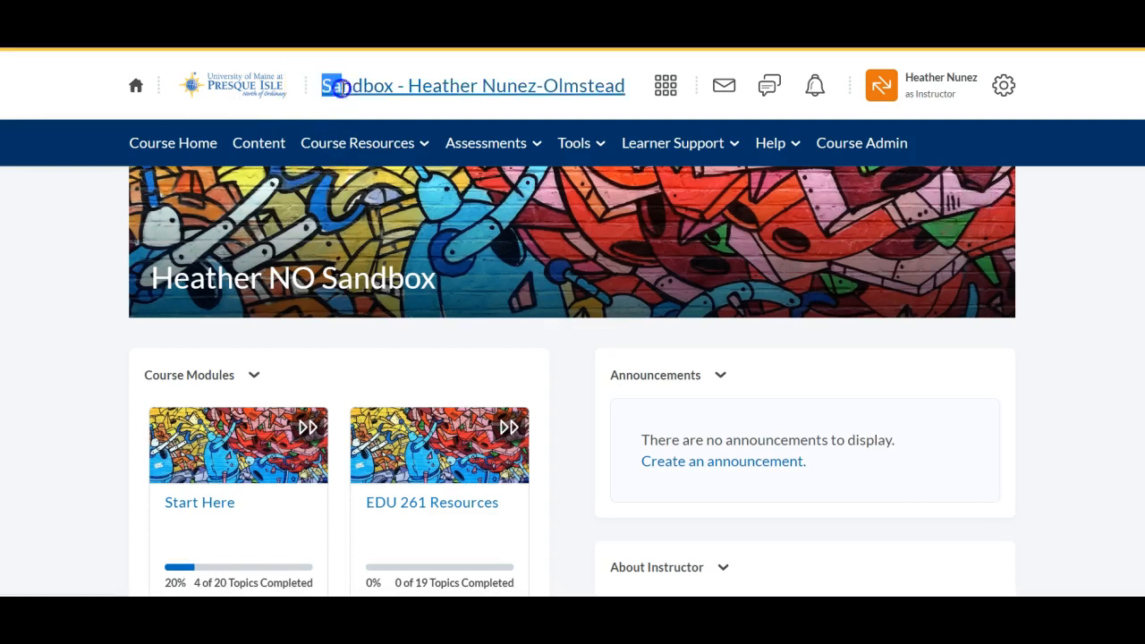
{"action": "left_click", "coordinate": [1090, 456]}
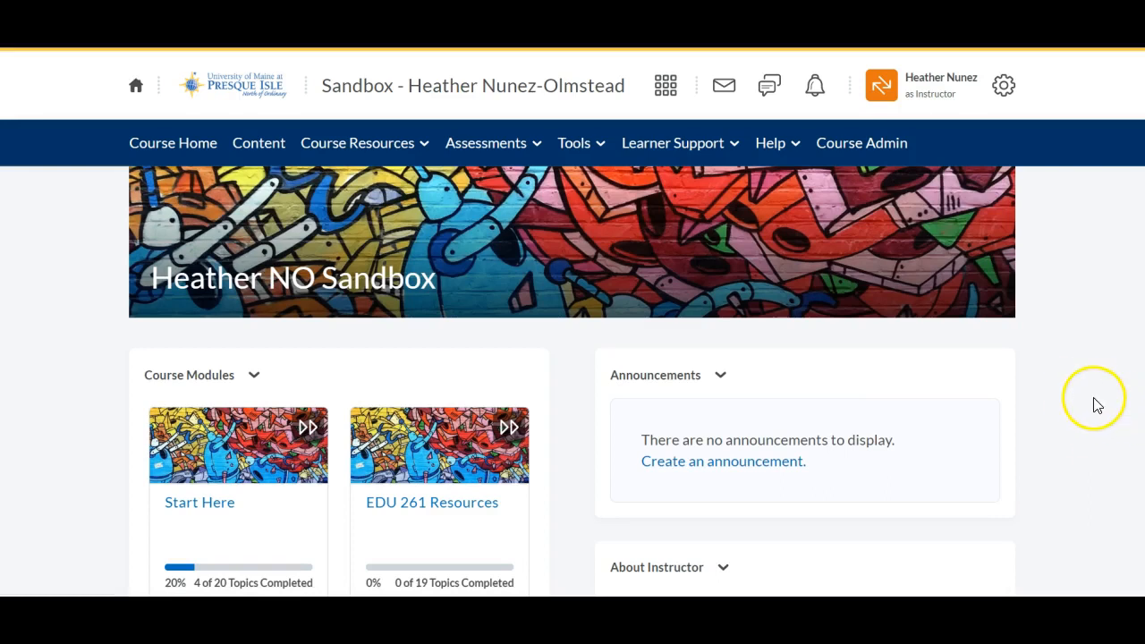
{"action": "scroll", "coordinate": [1083, 398], "scroll_direction": "down", "scroll_amount": 3}
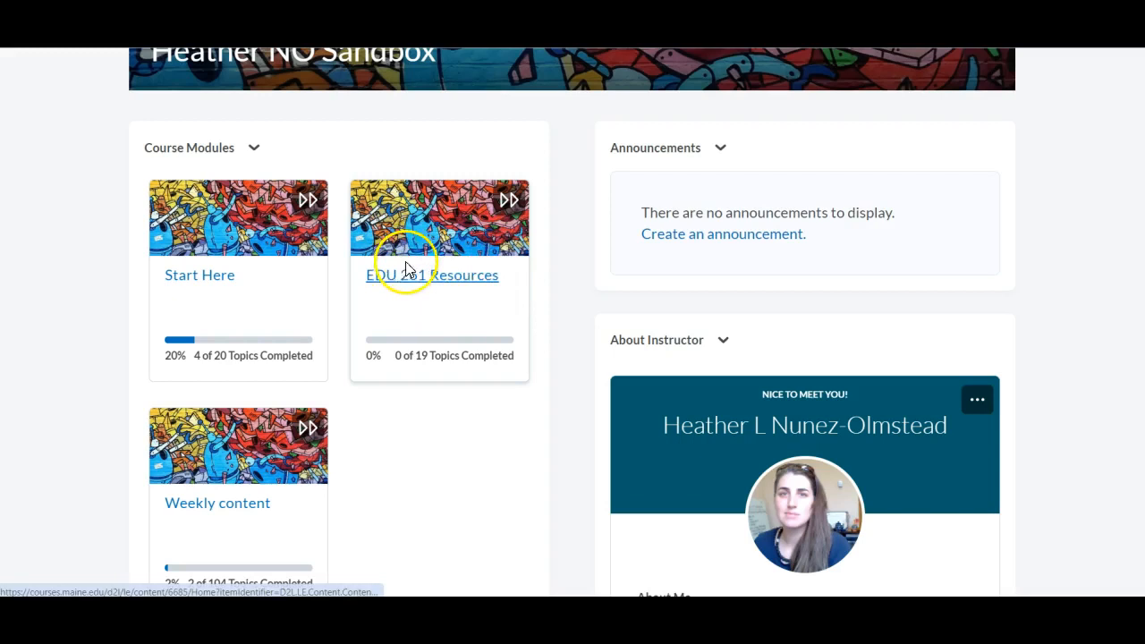
{"action": "scroll", "coordinate": [225, 488], "scroll_direction": "down", "scroll_amount": 1}
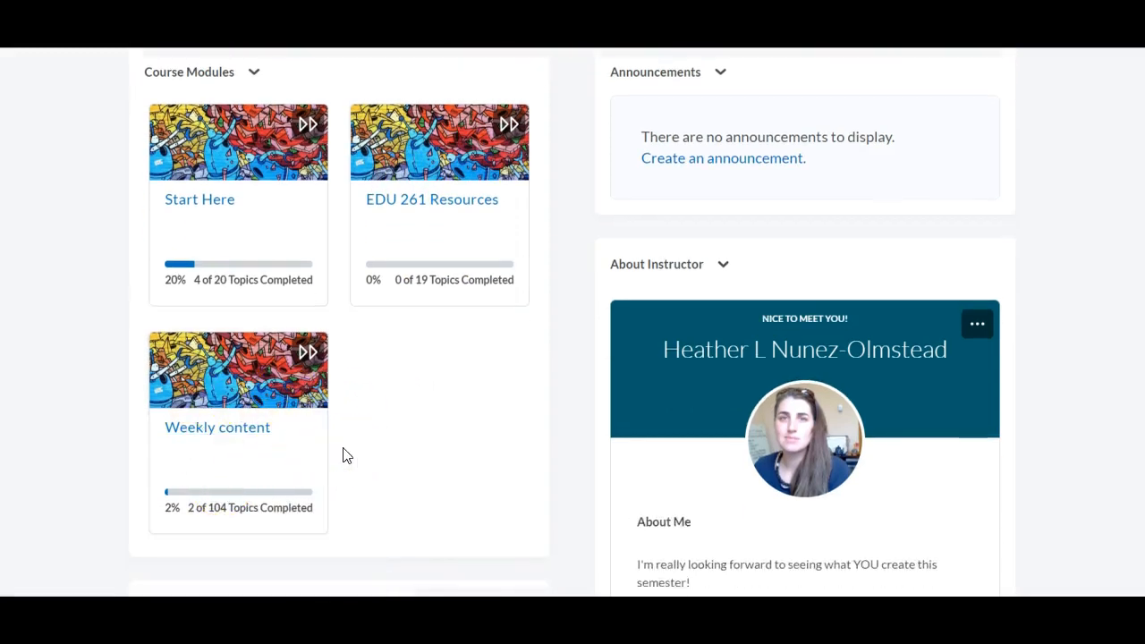
{"action": "scroll", "coordinate": [552, 437], "scroll_direction": "up", "scroll_amount": 3}
{"action": "scroll", "coordinate": [552, 438], "scroll_direction": "up", "scroll_amount": 1}
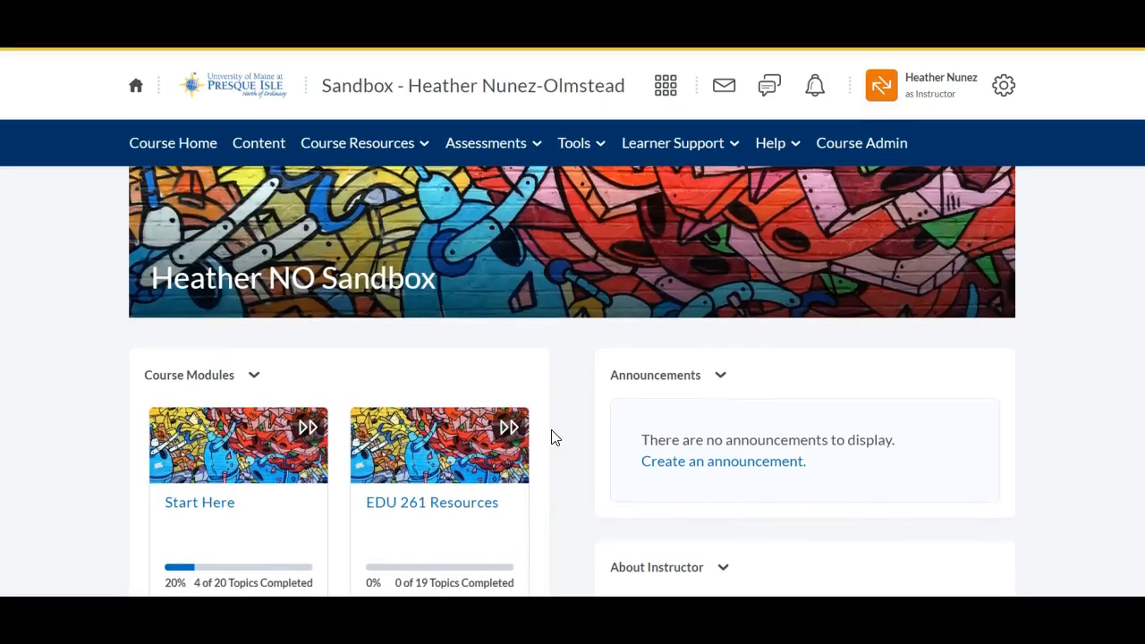
Step: Open the Course Builder from the sandbox course's administration page
{"action": "left_click", "coordinate": [857, 147]}
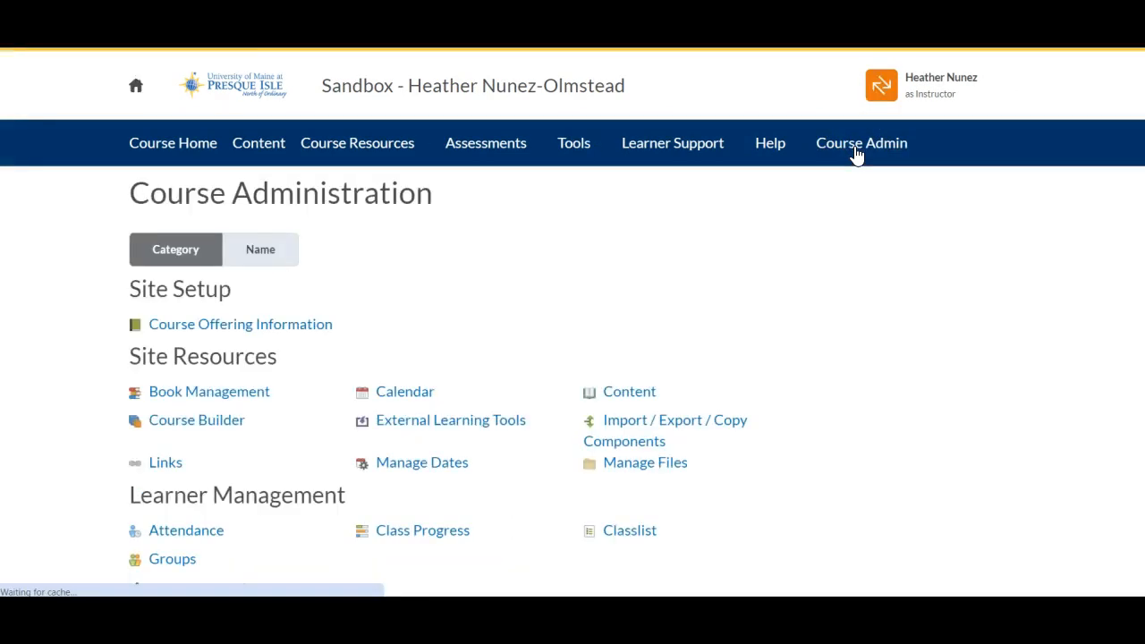
{"action": "scroll", "coordinate": [522, 259], "scroll_direction": "down", "scroll_amount": 2}
{"action": "scroll", "coordinate": [525, 259], "scroll_direction": "down", "scroll_amount": 1}
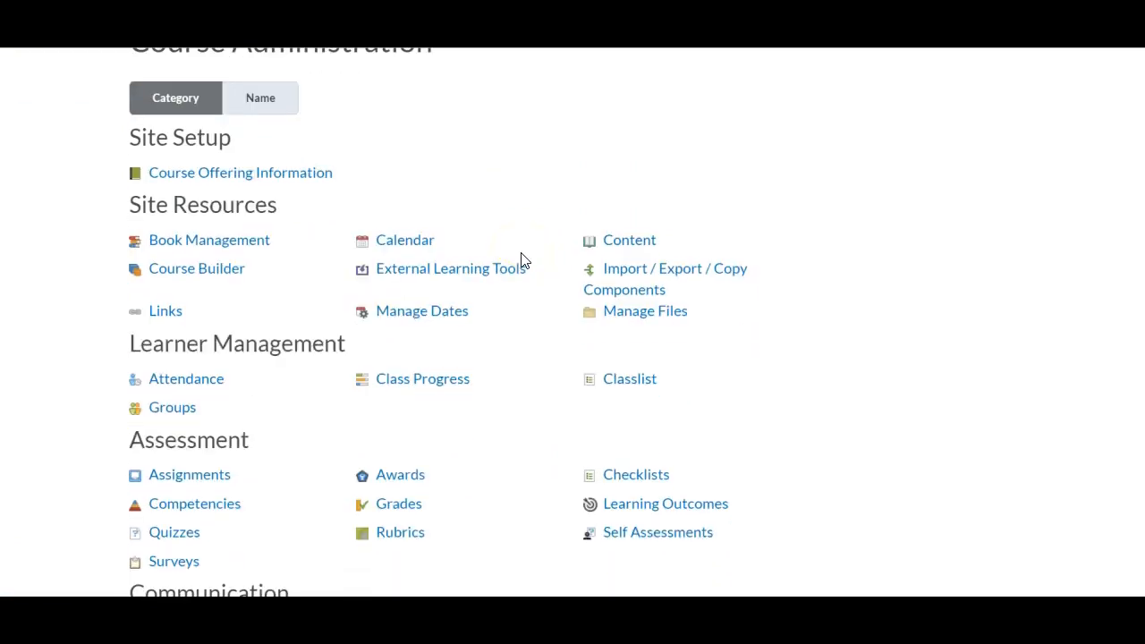
{"action": "scroll", "coordinate": [525, 259], "scroll_direction": "down", "scroll_amount": 2}
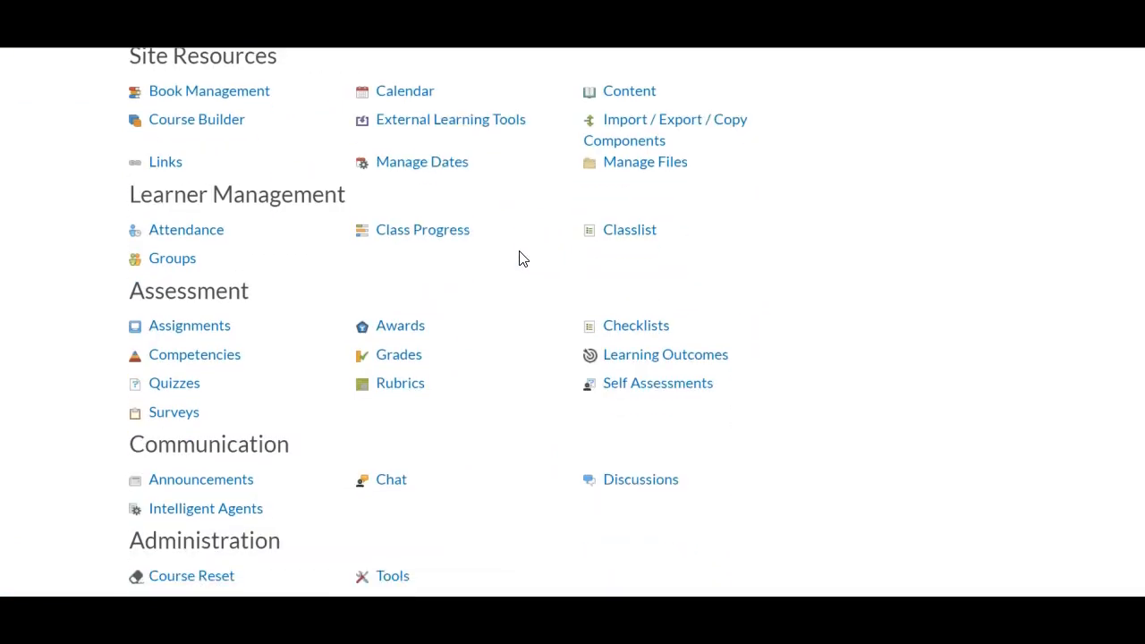
{"action": "scroll", "coordinate": [523, 260], "scroll_direction": "up", "scroll_amount": 1}
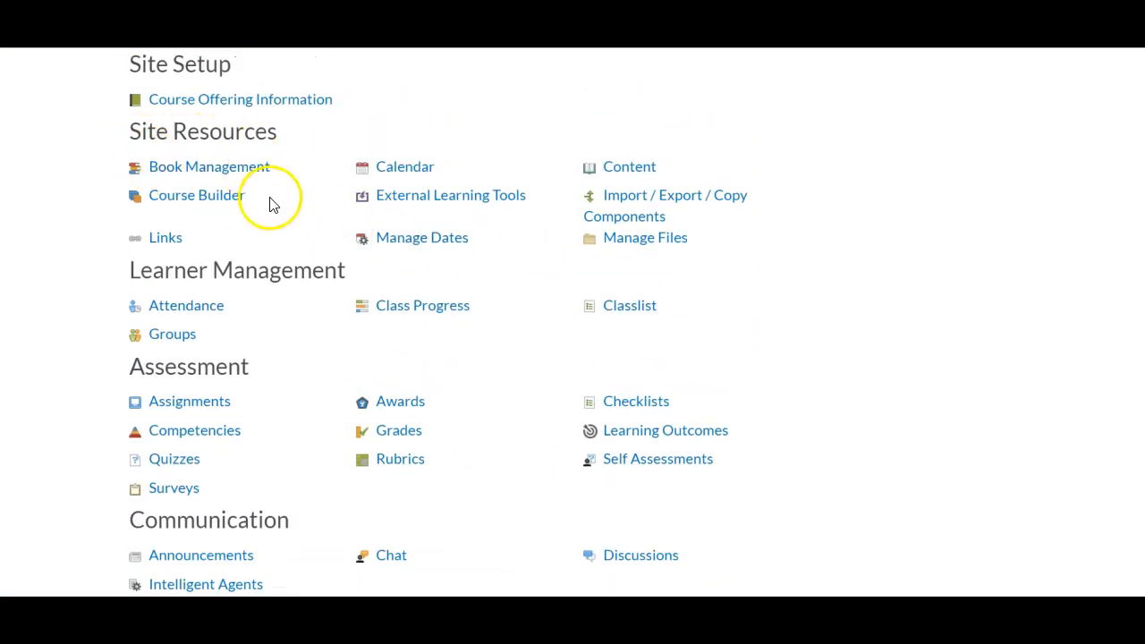
{"action": "left_click", "coordinate": [212, 205]}
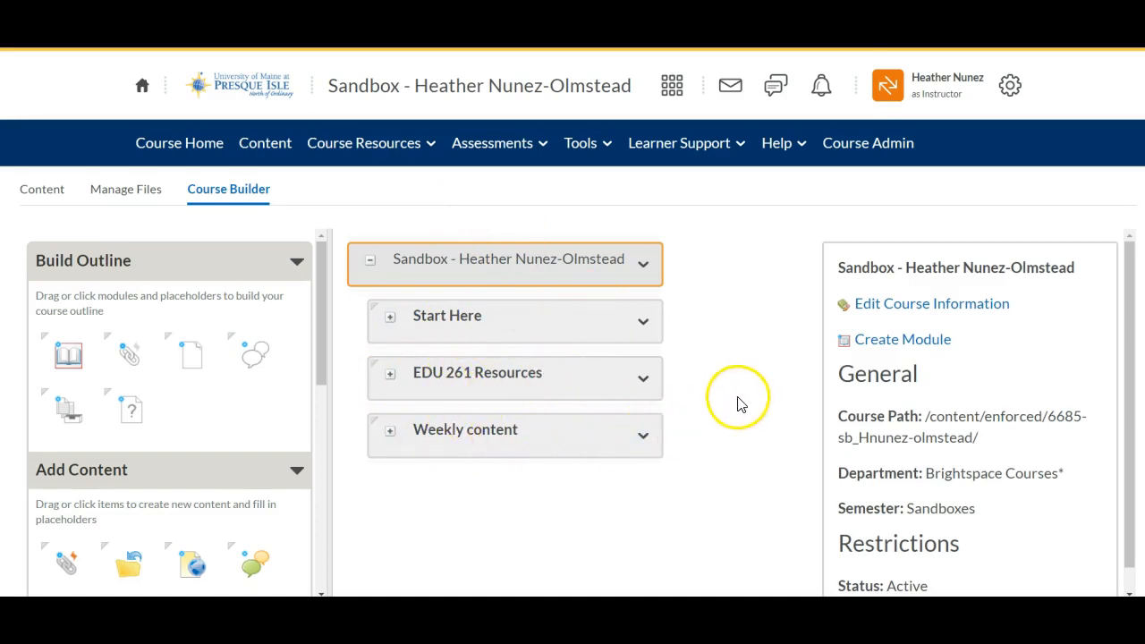
Step: Expand the Start Here module to review its contents, and remove the whole module from the course outline
{"action": "left_click", "coordinate": [392, 319]}
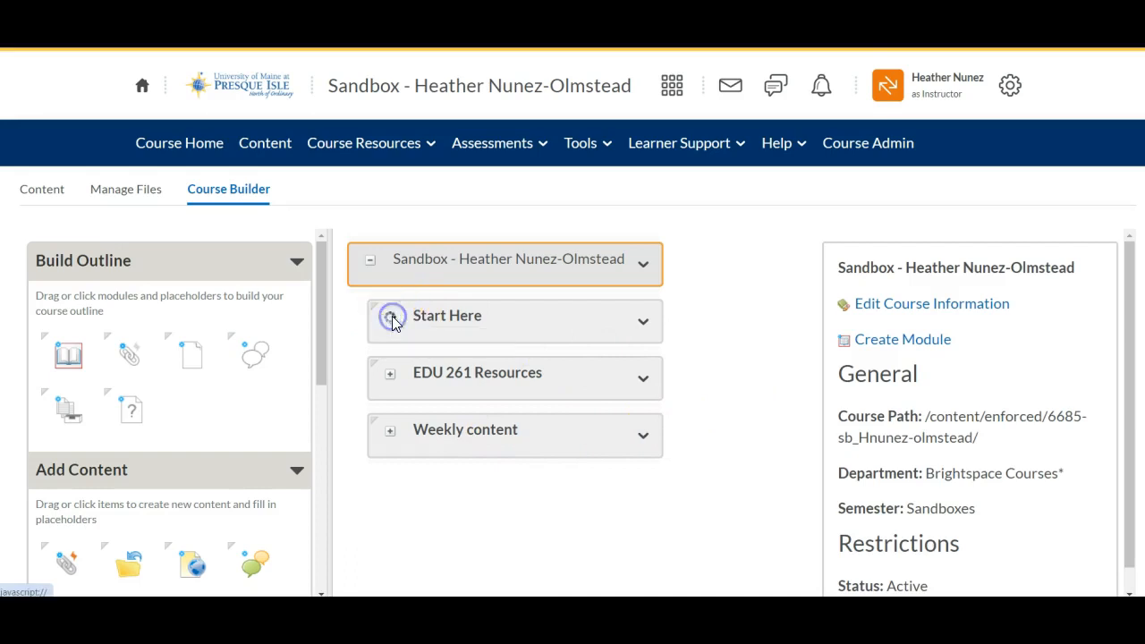
{"action": "scroll", "coordinate": [564, 385], "scroll_direction": "down", "scroll_amount": 2}
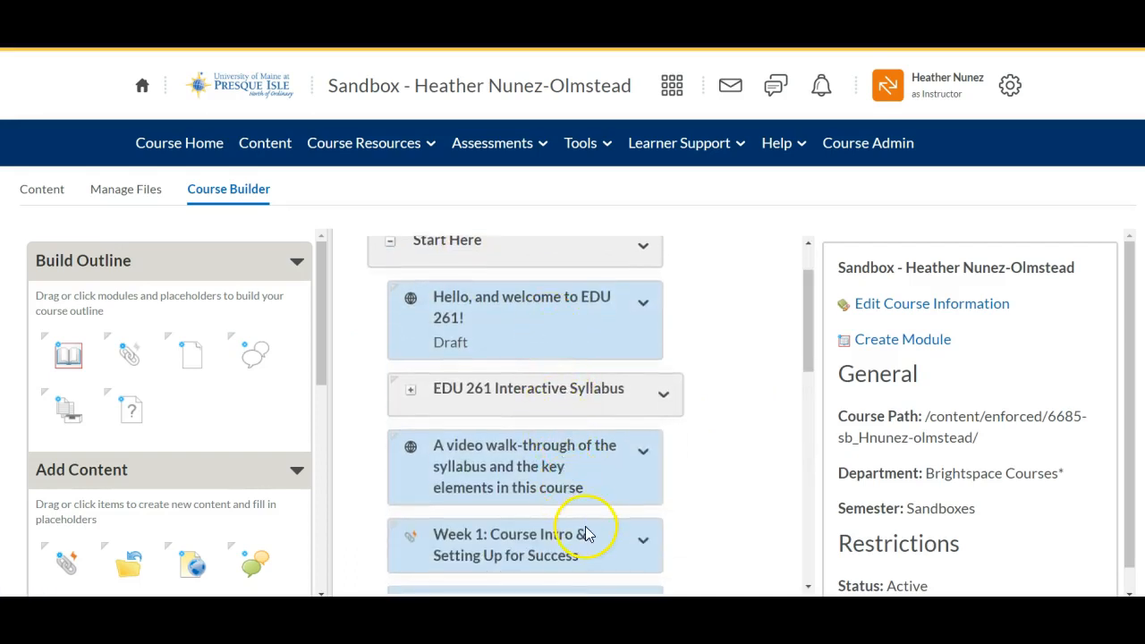
{"action": "scroll", "coordinate": [585, 521], "scroll_direction": "down", "scroll_amount": 3}
{"action": "scroll", "coordinate": [585, 521], "scroll_direction": "up", "scroll_amount": 5}
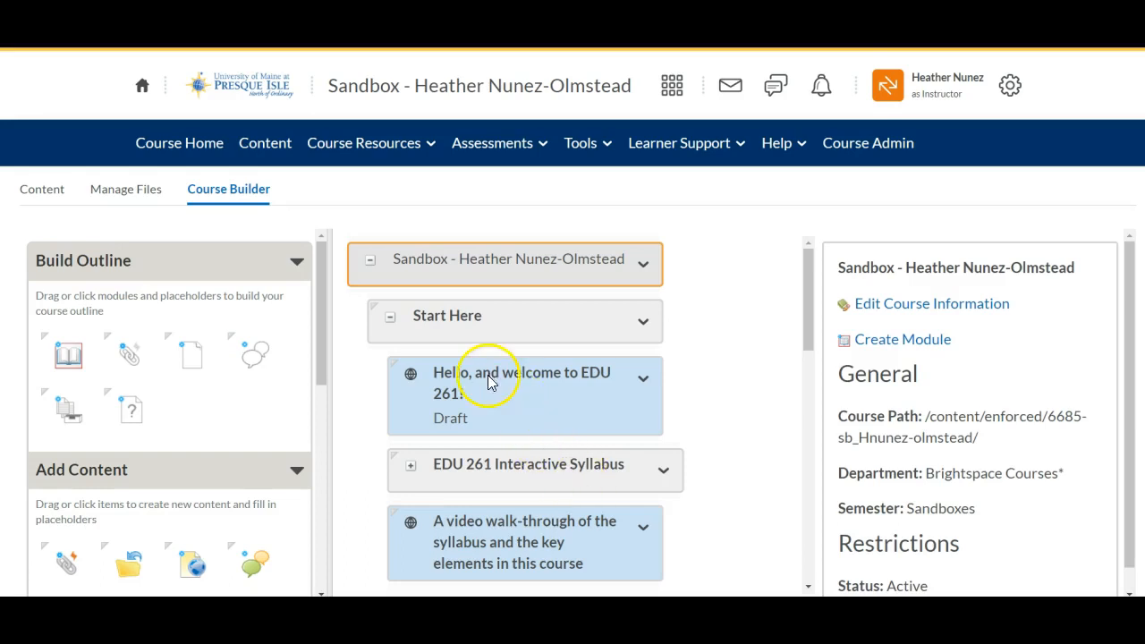
{"action": "left_click", "coordinate": [643, 322]}
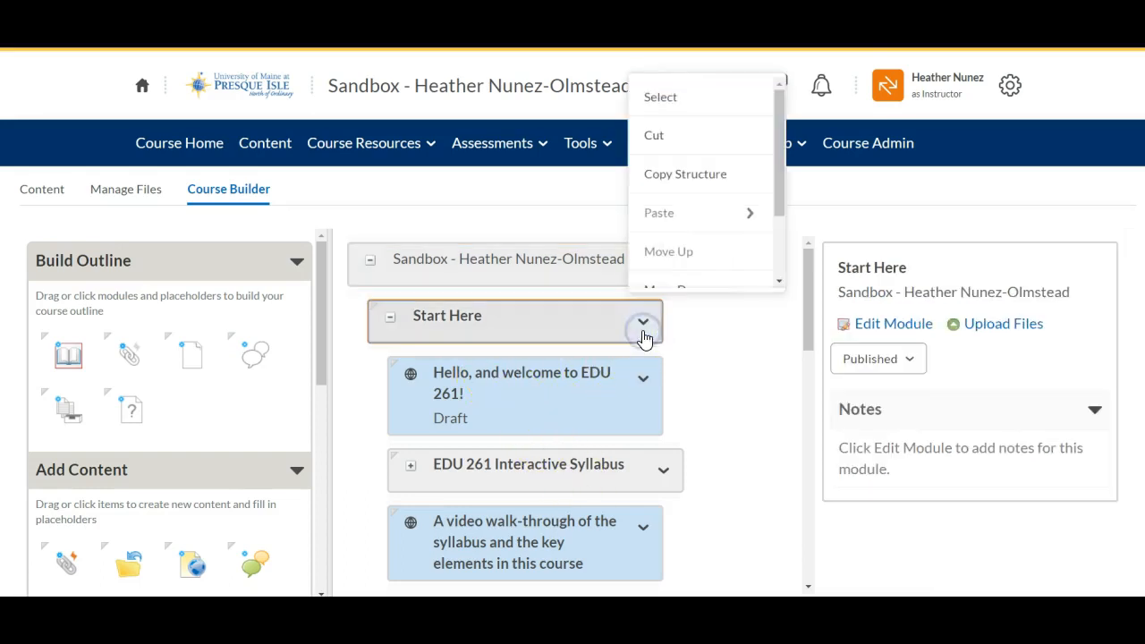
{"action": "scroll", "coordinate": [713, 258], "scroll_direction": "down", "scroll_amount": 2}
{"action": "left_click", "coordinate": [712, 260]}
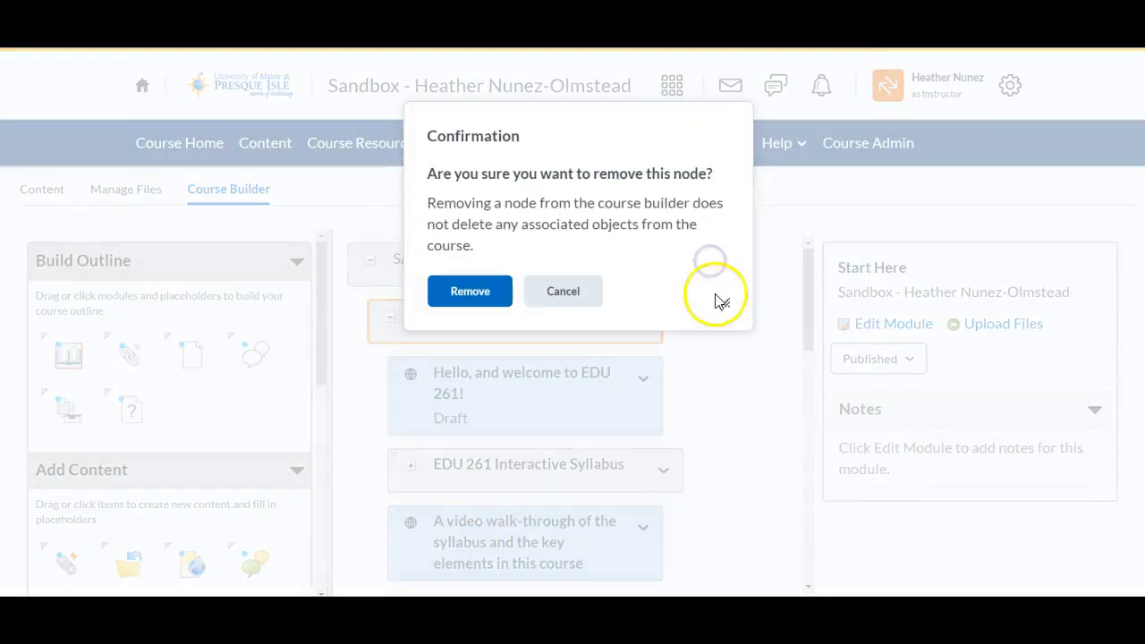
{"action": "left_click", "coordinate": [492, 304]}
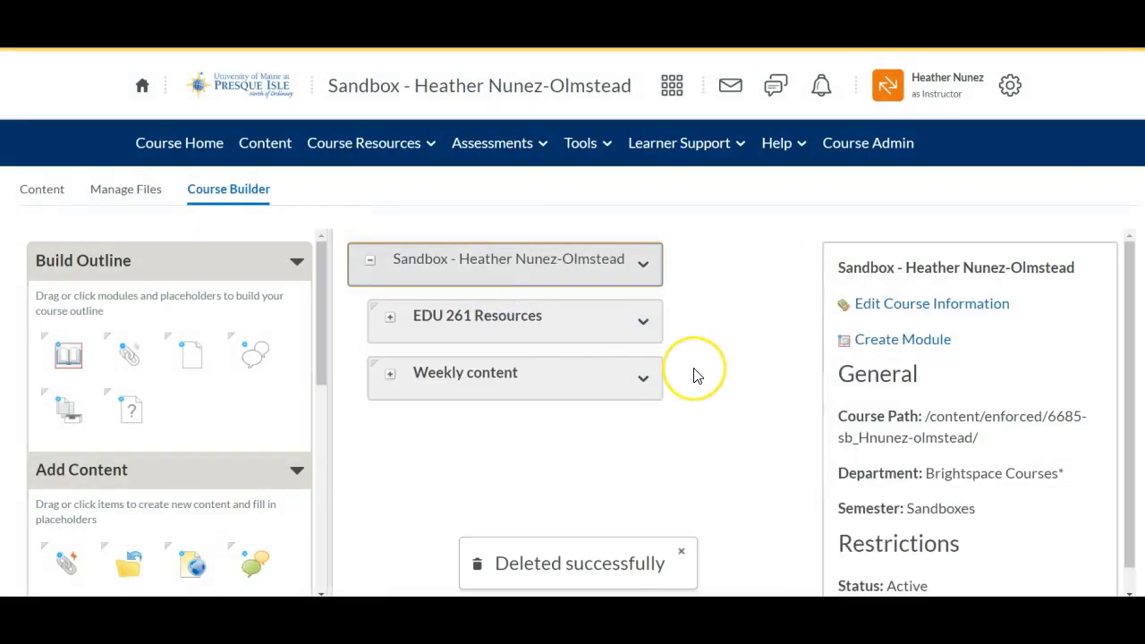
Step: Remove the Library Resources & Citation submodule from EDU 261 Resources, and collapse the EDU 261 Resources module
{"action": "left_click", "coordinate": [641, 324]}
{"action": "left_click", "coordinate": [638, 326]}
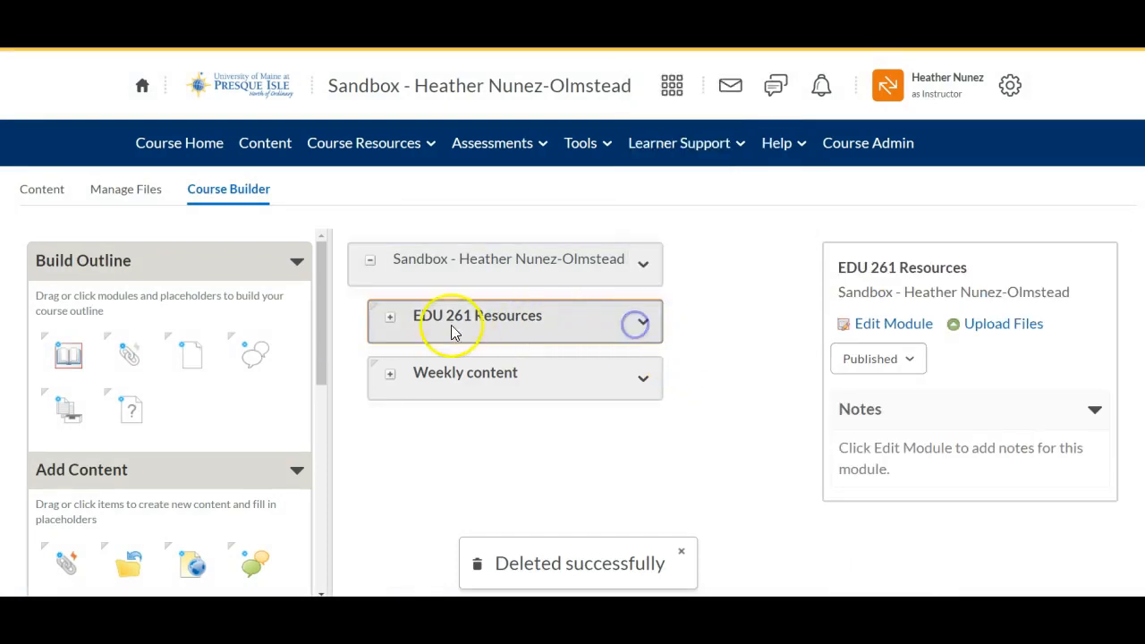
{"action": "left_click", "coordinate": [391, 318]}
{"action": "scroll", "coordinate": [606, 358], "scroll_direction": "down", "scroll_amount": 3}
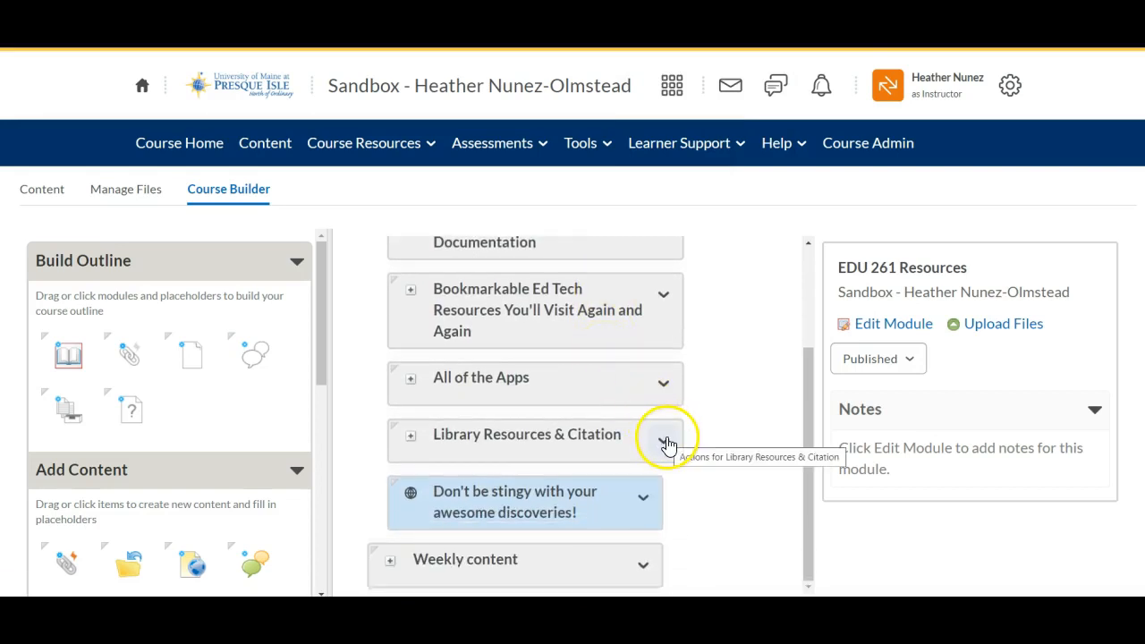
{"action": "left_click", "coordinate": [666, 442]}
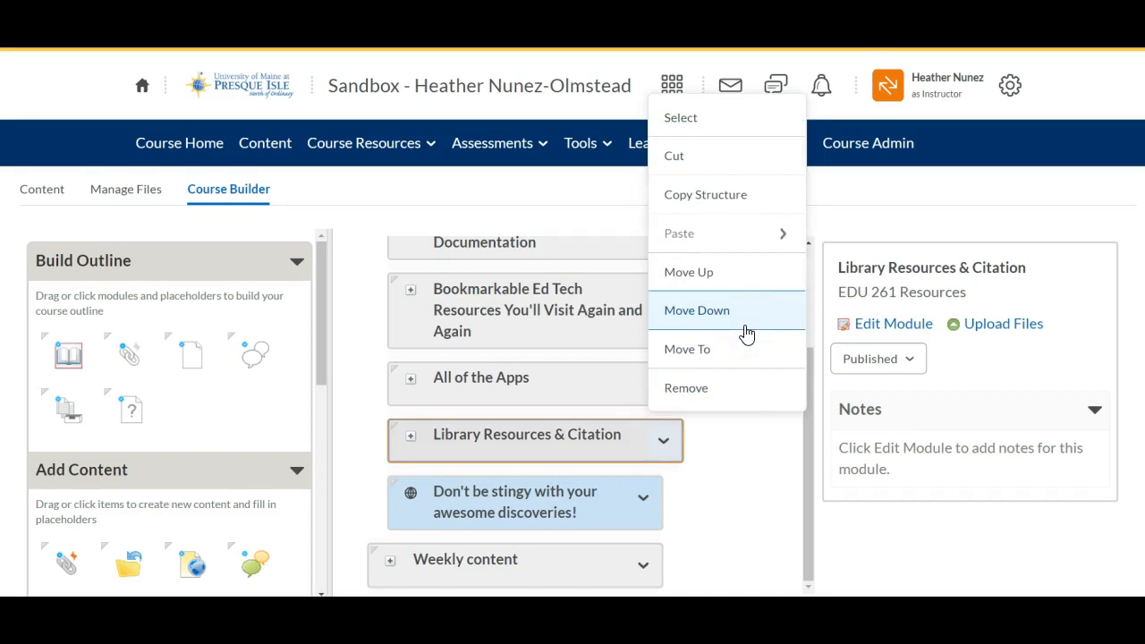
{"action": "left_click", "coordinate": [709, 400]}
{"action": "left_click", "coordinate": [490, 299]}
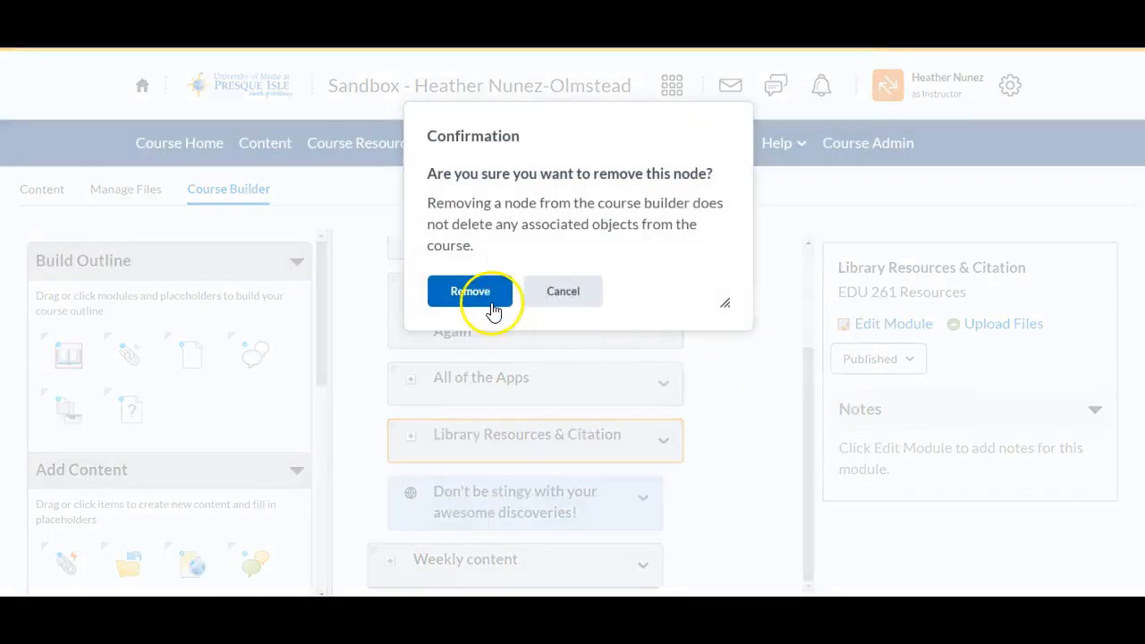
{"action": "left_click", "coordinate": [738, 148]}
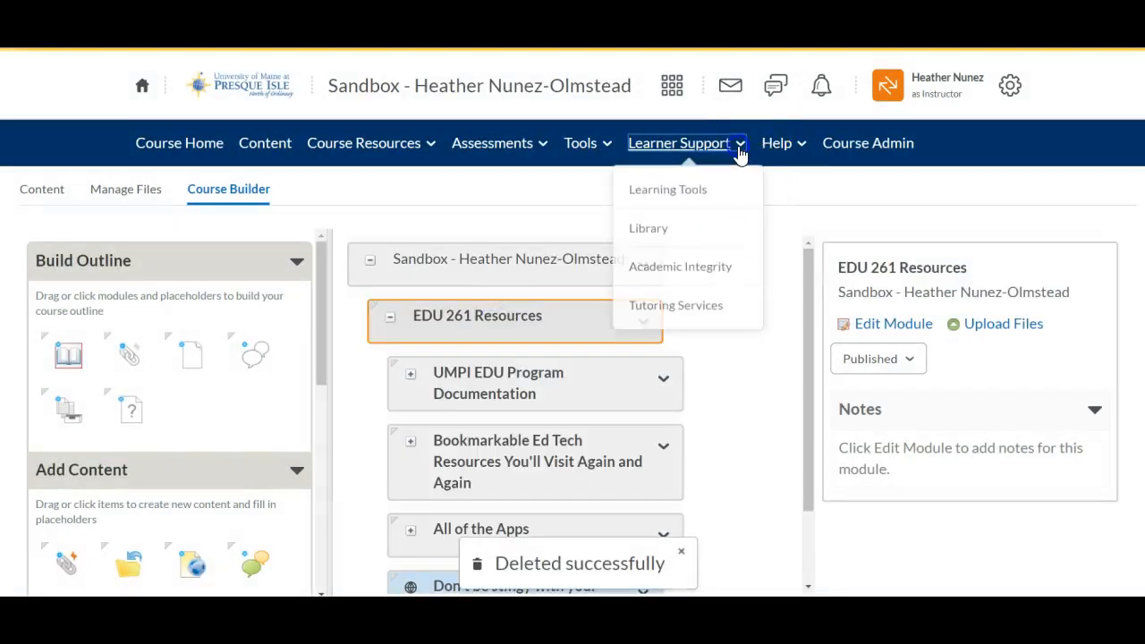
{"action": "left_click", "coordinate": [746, 394]}
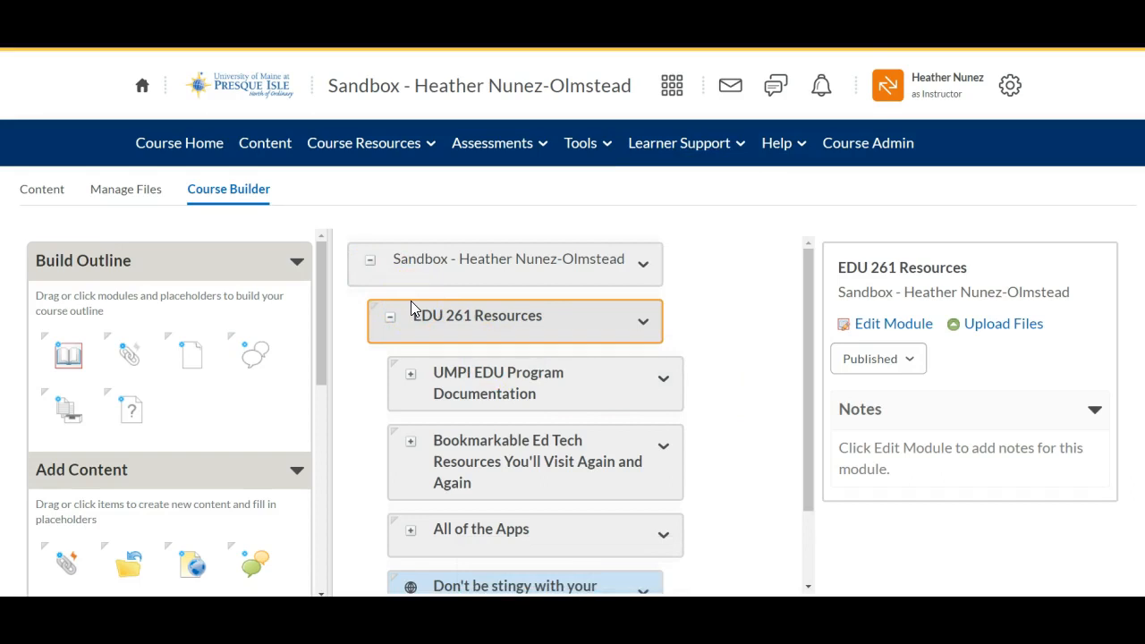
{"action": "left_click", "coordinate": [390, 316]}
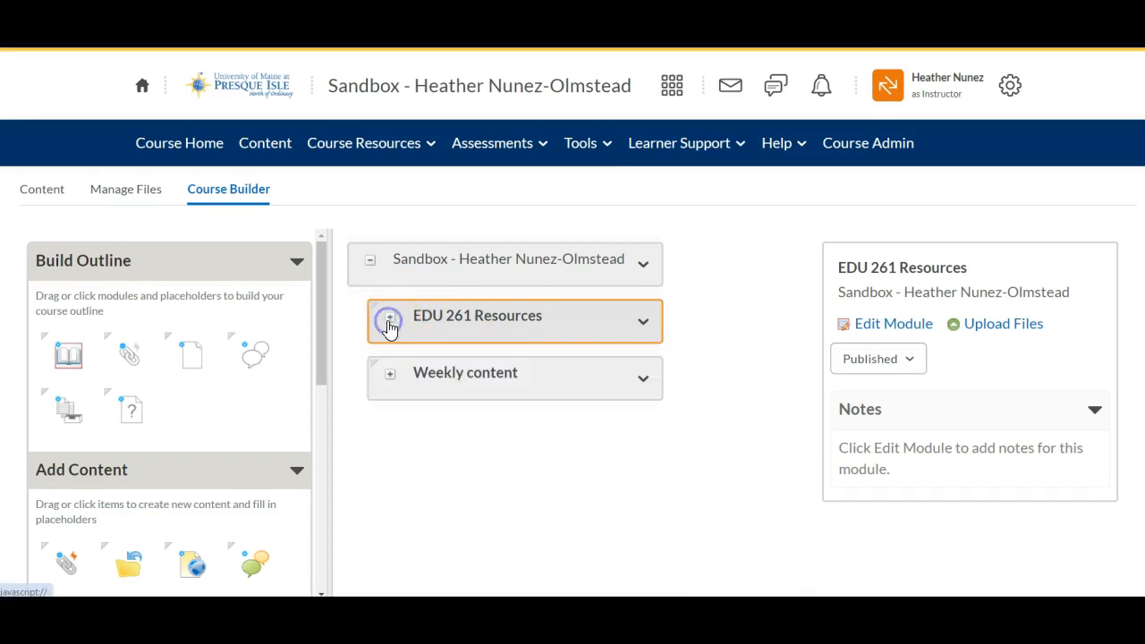
Step: Move "Week 14: Capping off new content for the semester" to the end of the Weekly content module, and collapse that module
{"action": "left_click", "coordinate": [392, 378]}
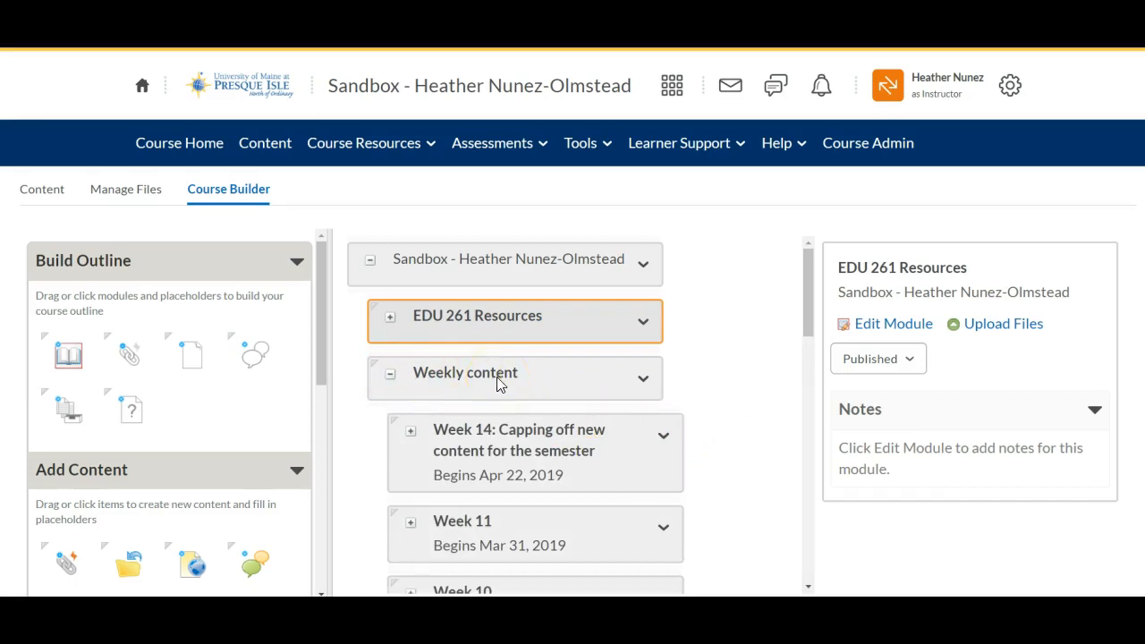
{"action": "scroll", "coordinate": [503, 383], "scroll_direction": "down", "scroll_amount": 1}
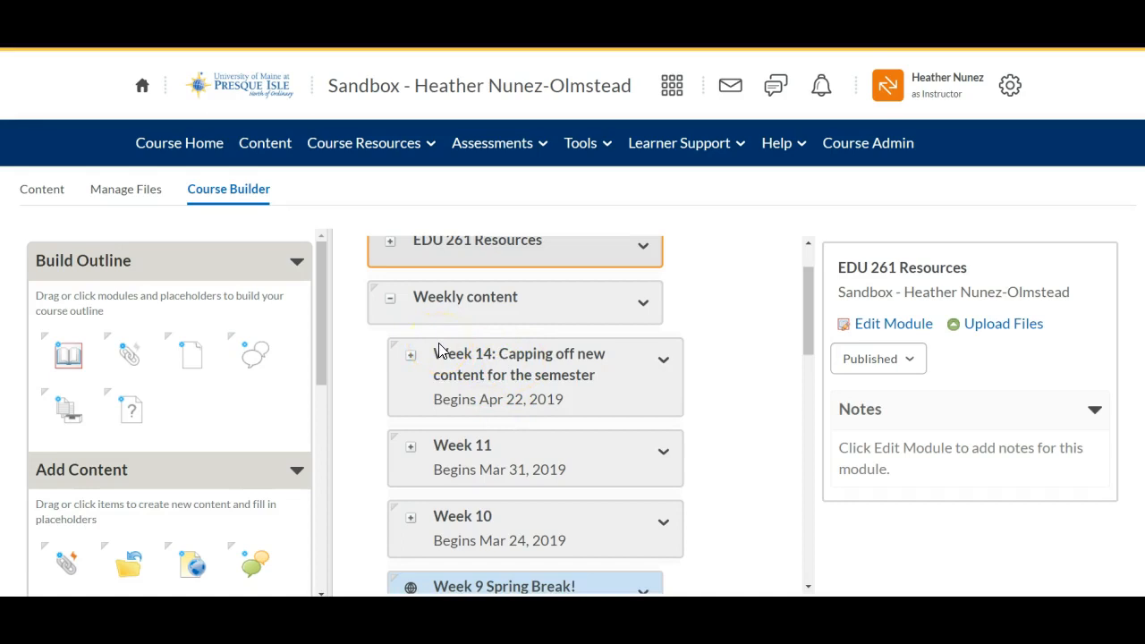
{"action": "left_click_drag", "start_coordinate": [438, 349], "coordinate": [396, 279]}
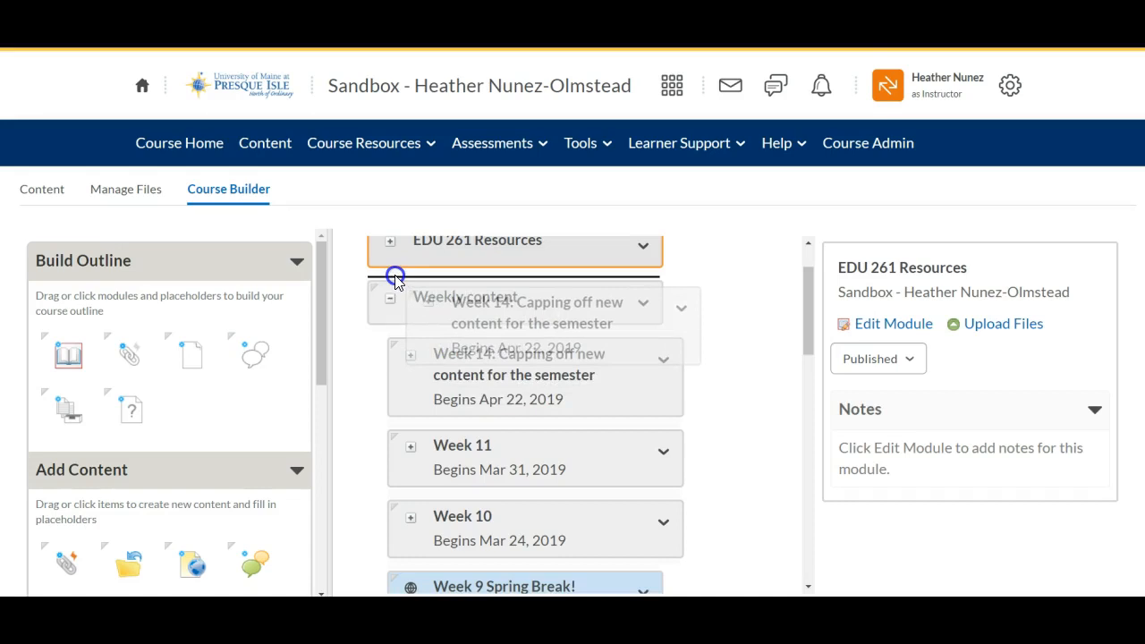
{"action": "left_click_drag", "start_coordinate": [396, 279], "coordinate": [430, 380]}
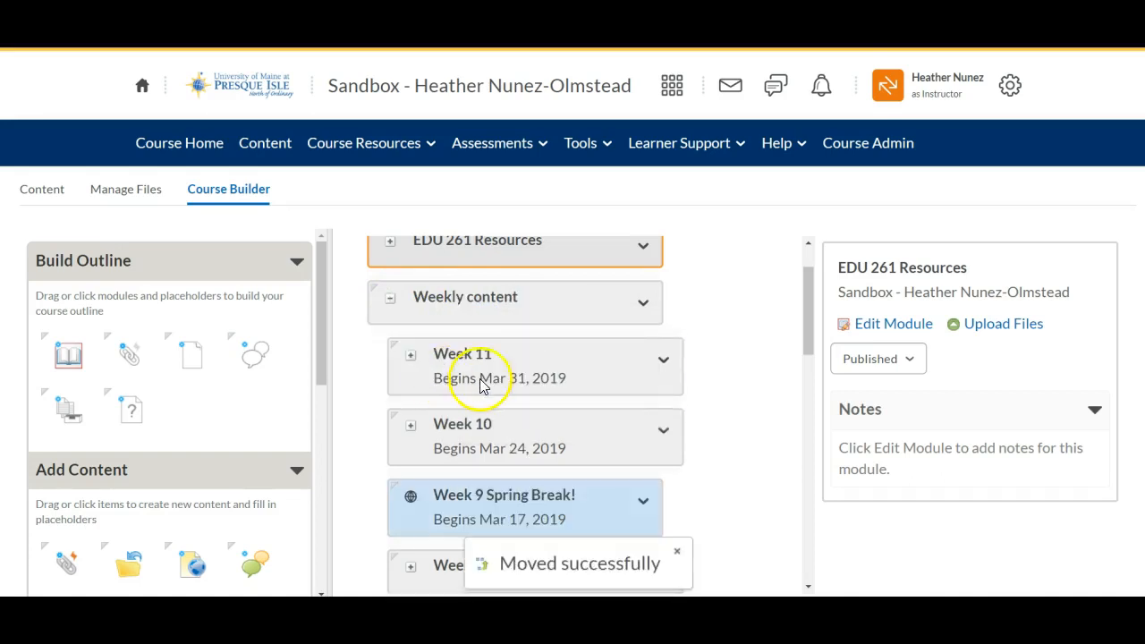
{"action": "left_click", "coordinate": [390, 301]}
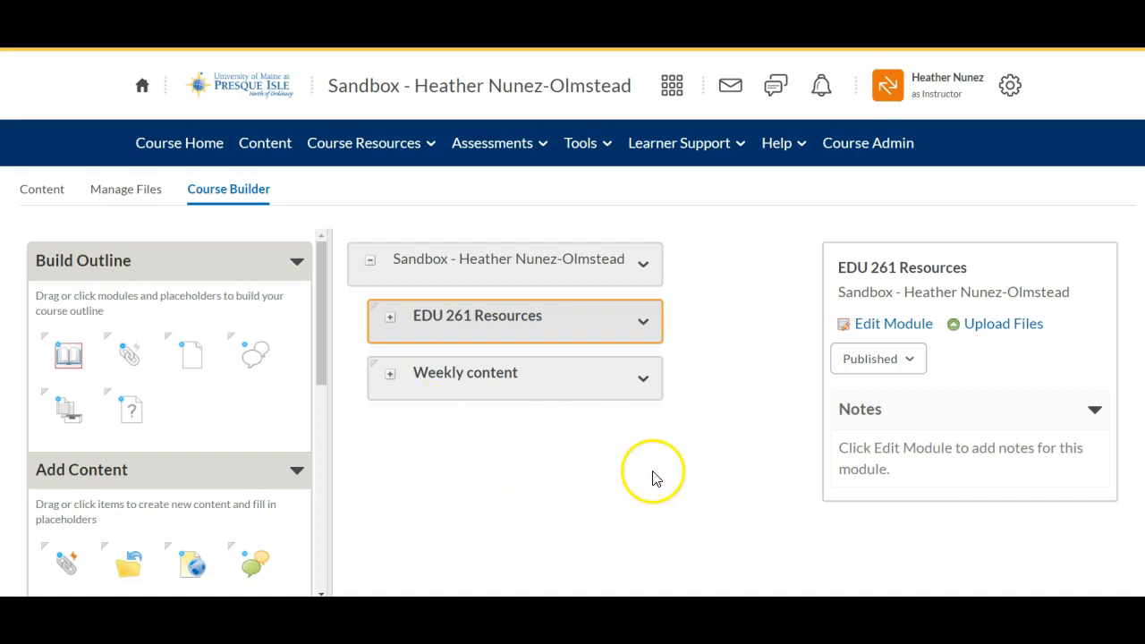
Step: Create a module named "Module a" inside Weekly content and move it ahead of Week 11 as the first submodule
{"action": "mouse_move", "coordinate": [320, 363]}
{"action": "left_mouse_down"}
{"action": "mouse_move", "coordinate": [315, 442]}
{"action": "mouse_move", "coordinate": [317, 368]}
{"action": "left_mouse_up"}
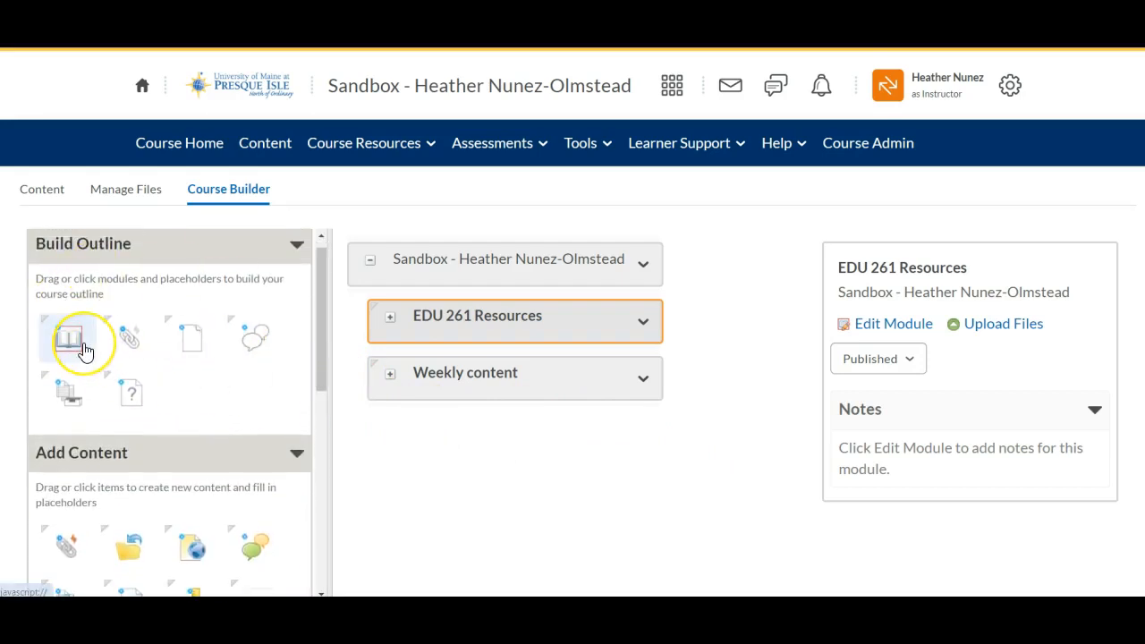
{"action": "left_click_drag", "start_coordinate": [84, 349], "coordinate": [465, 409]}
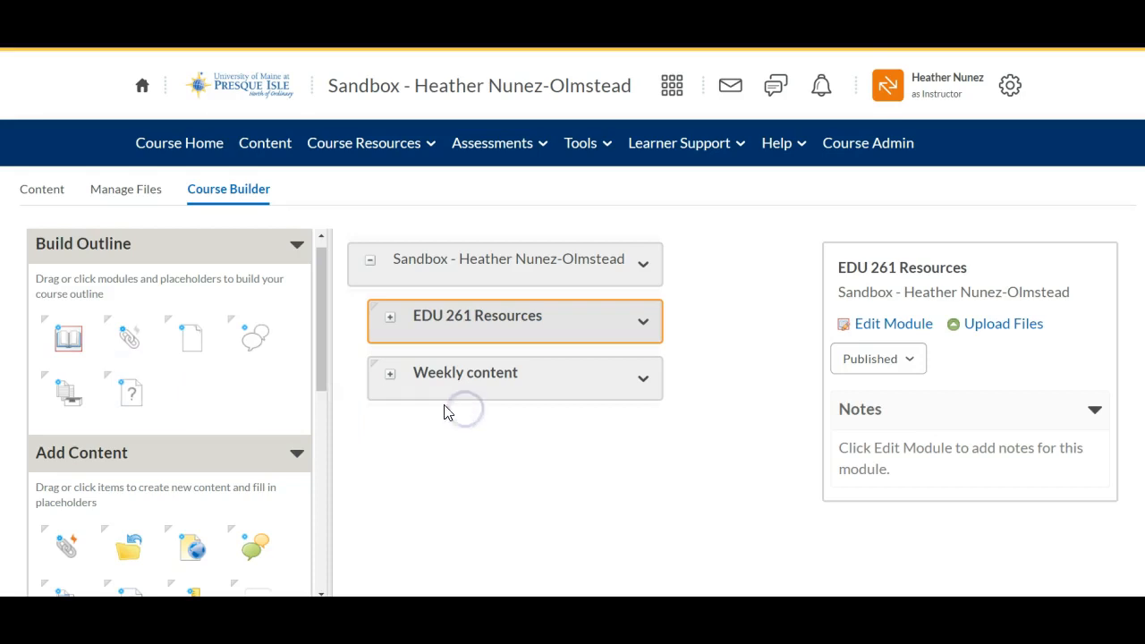
{"action": "left_click_drag", "start_coordinate": [68, 336], "coordinate": [416, 428]}
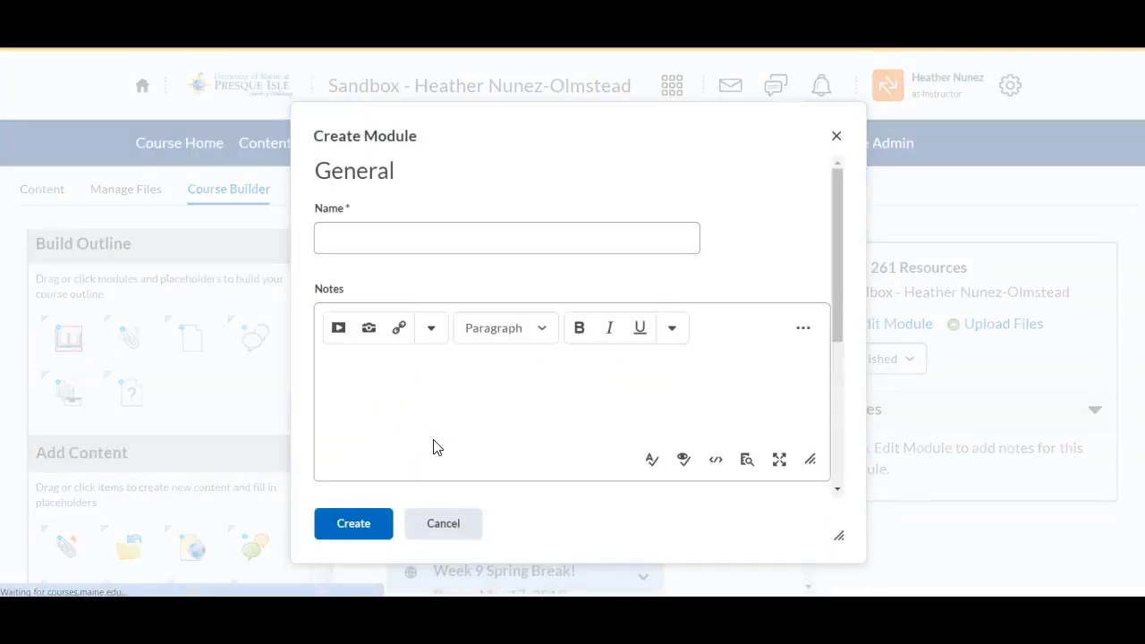
{"action": "left_click", "coordinate": [407, 244]}
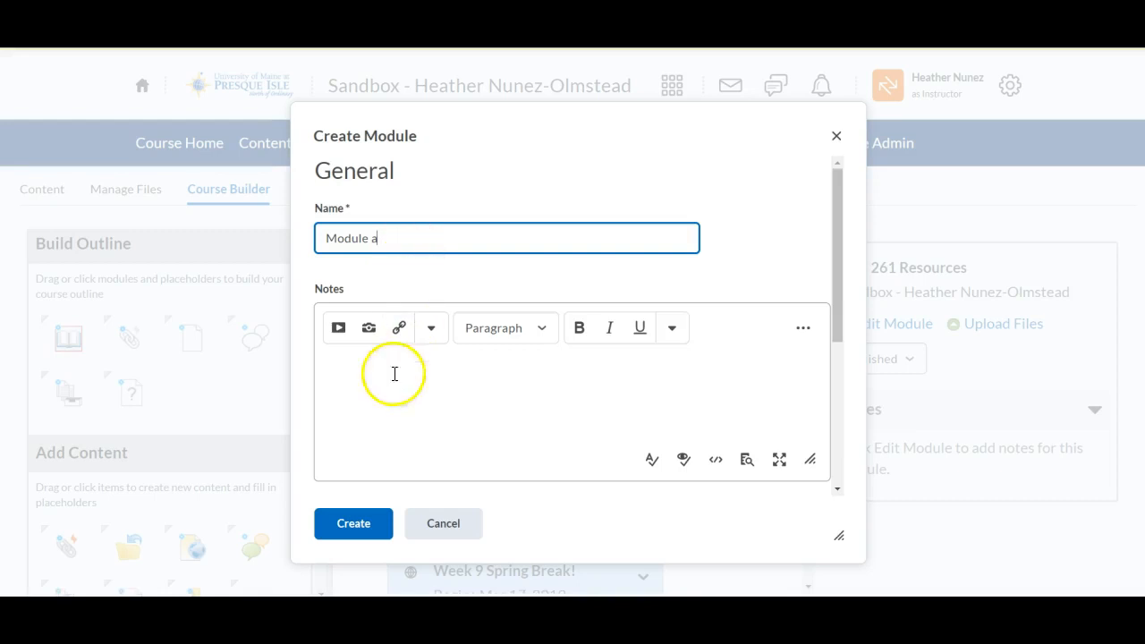
{"action": "left_click", "coordinate": [354, 533]}
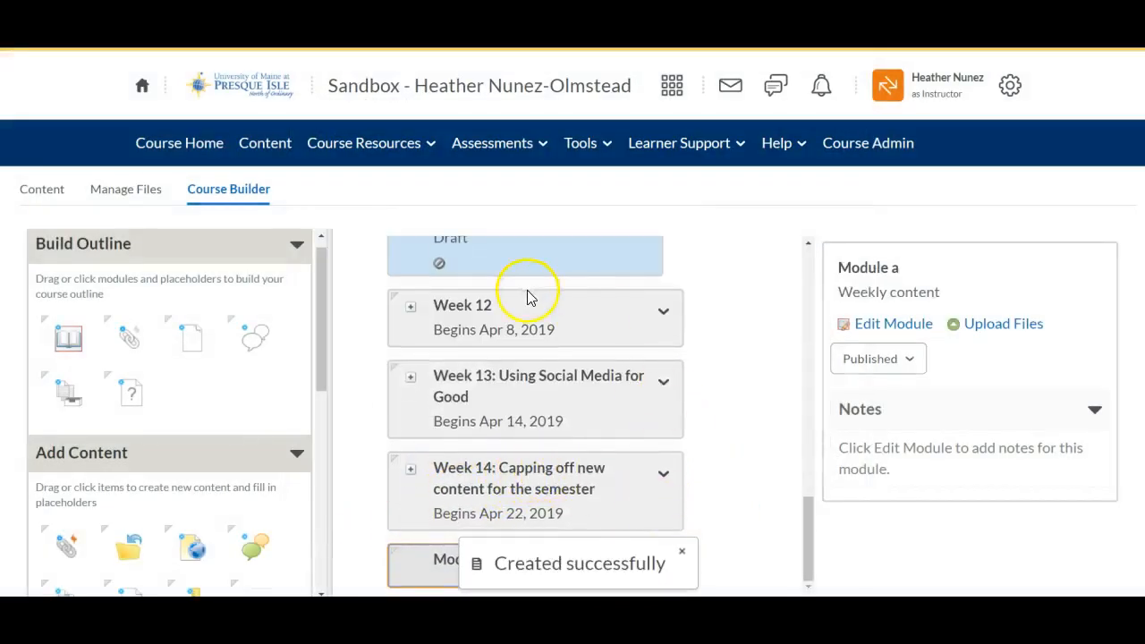
{"action": "left_click", "coordinate": [680, 553]}
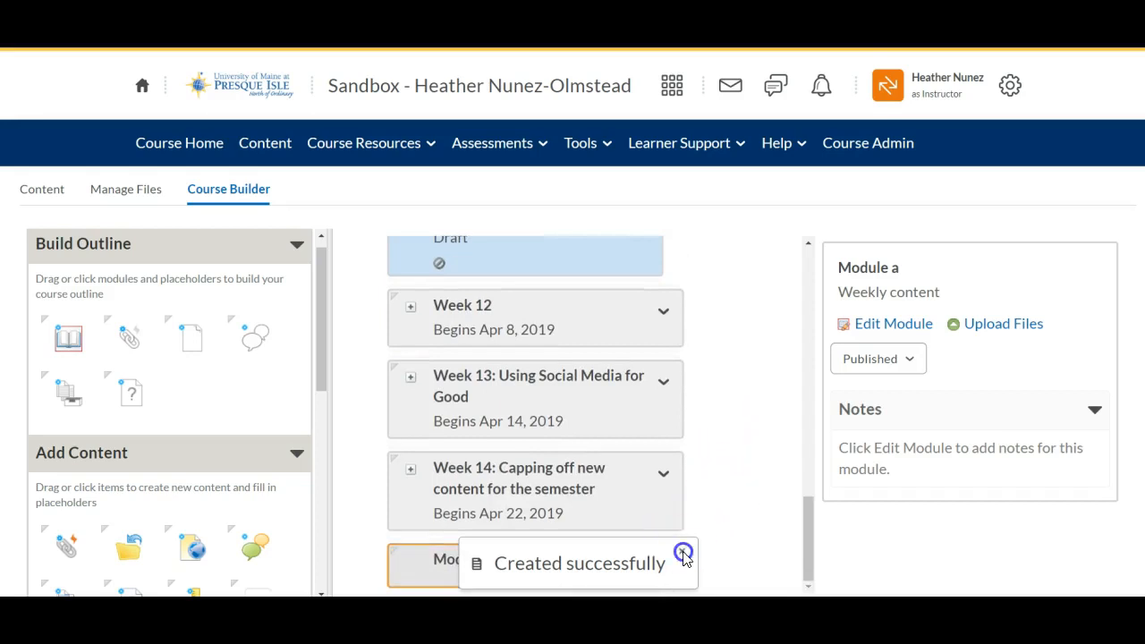
{"action": "left_click_drag", "start_coordinate": [561, 567], "coordinate": [401, 414]}
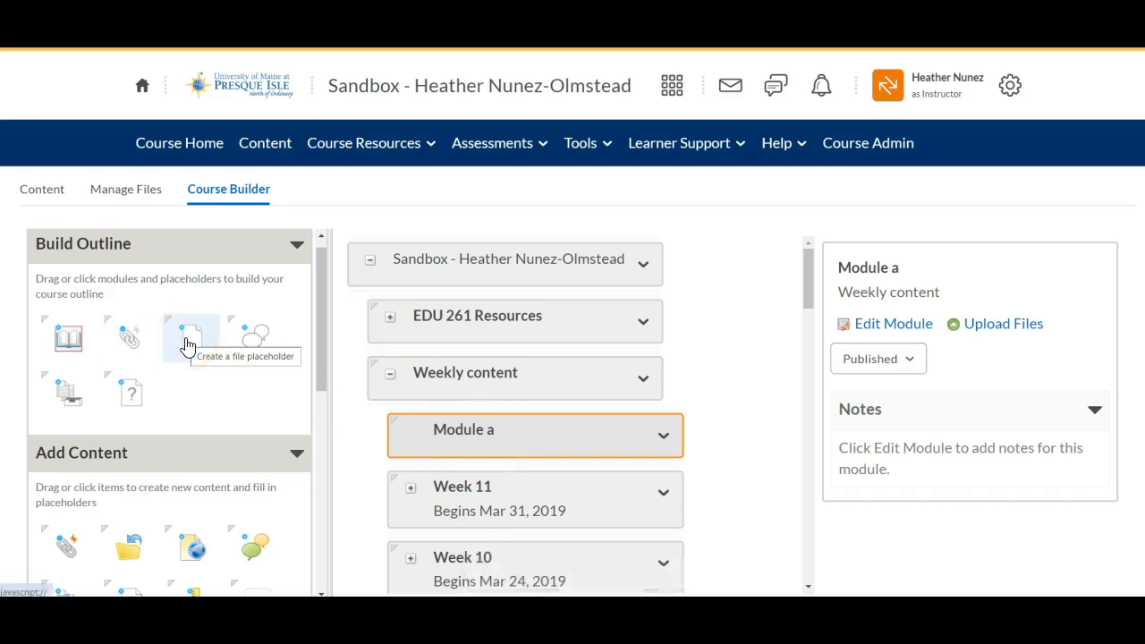
Step: Add a file placeholder named "Intro" to Module a, leaving its default notes
{"action": "left_click_drag", "start_coordinate": [188, 345], "coordinate": [435, 420]}
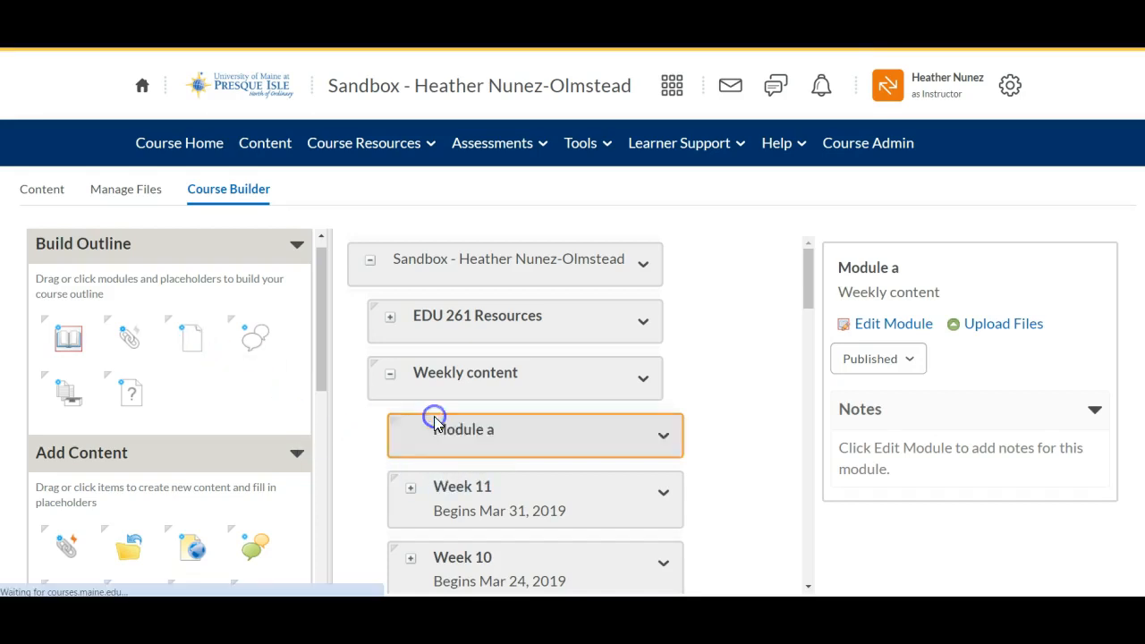
{"action": "left_click_drag", "start_coordinate": [403, 233], "coordinate": [366, 235]}
{"action": "type", "text": "Intro"}
{"action": "left_click", "coordinate": [400, 494]}
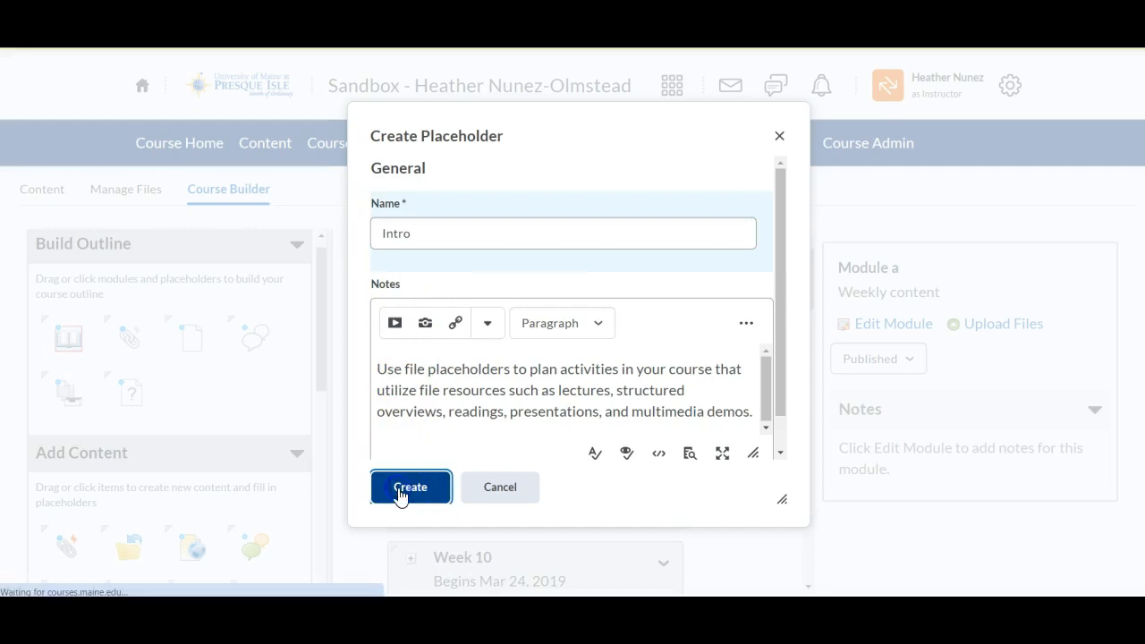
Step: Add a link placeholder named "Important resource" to Module a
{"action": "left_click", "coordinate": [119, 338]}
{"action": "left_click_drag", "start_coordinate": [119, 339], "coordinate": [460, 427]}
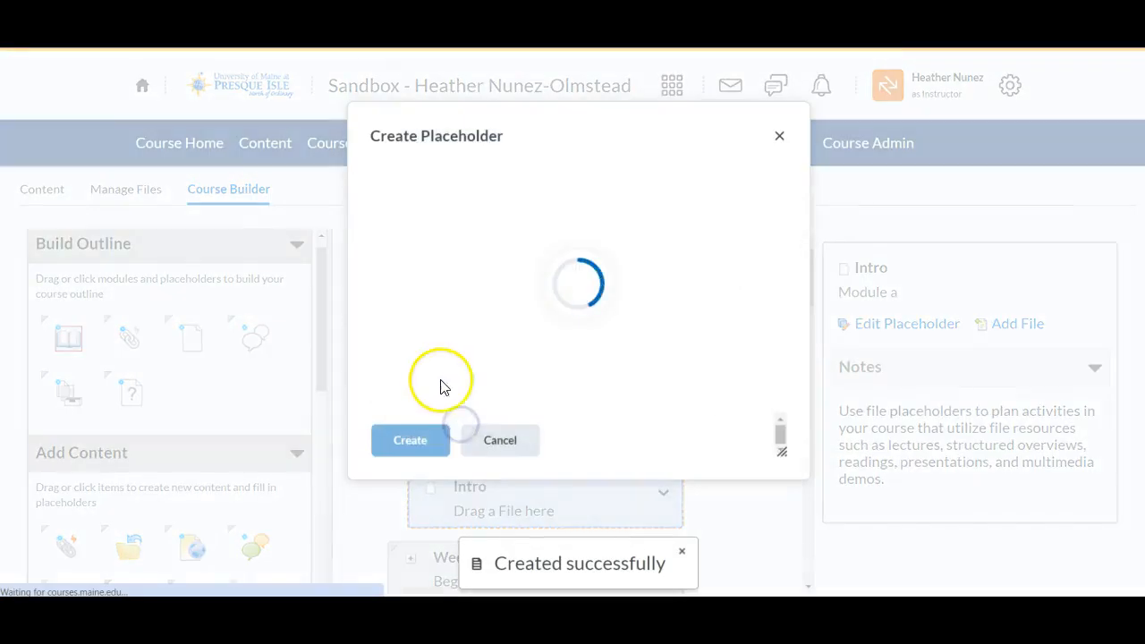
{"action": "left_click_drag", "start_coordinate": [429, 226], "coordinate": [369, 233]}
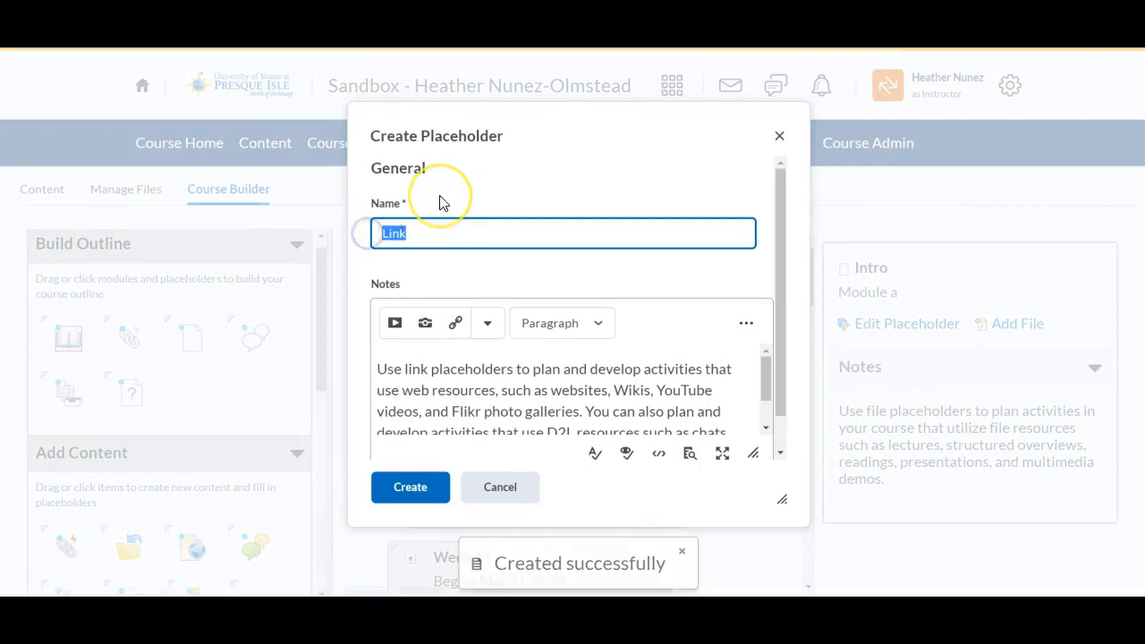
{"action": "type", "text": "Important resource"}
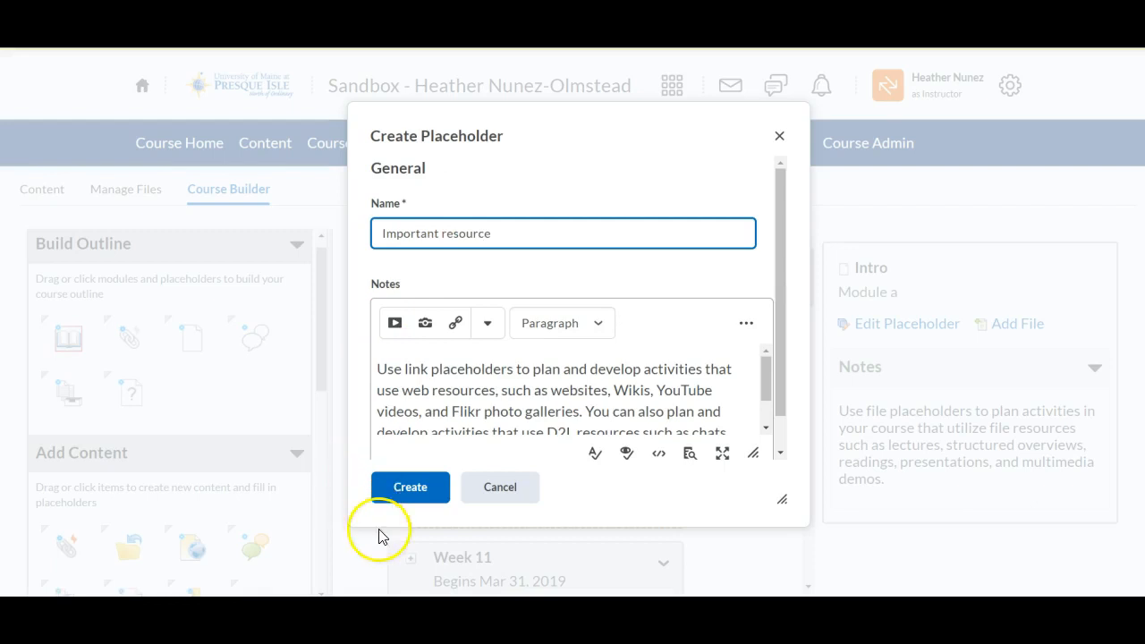
{"action": "left_click", "coordinate": [410, 487]}
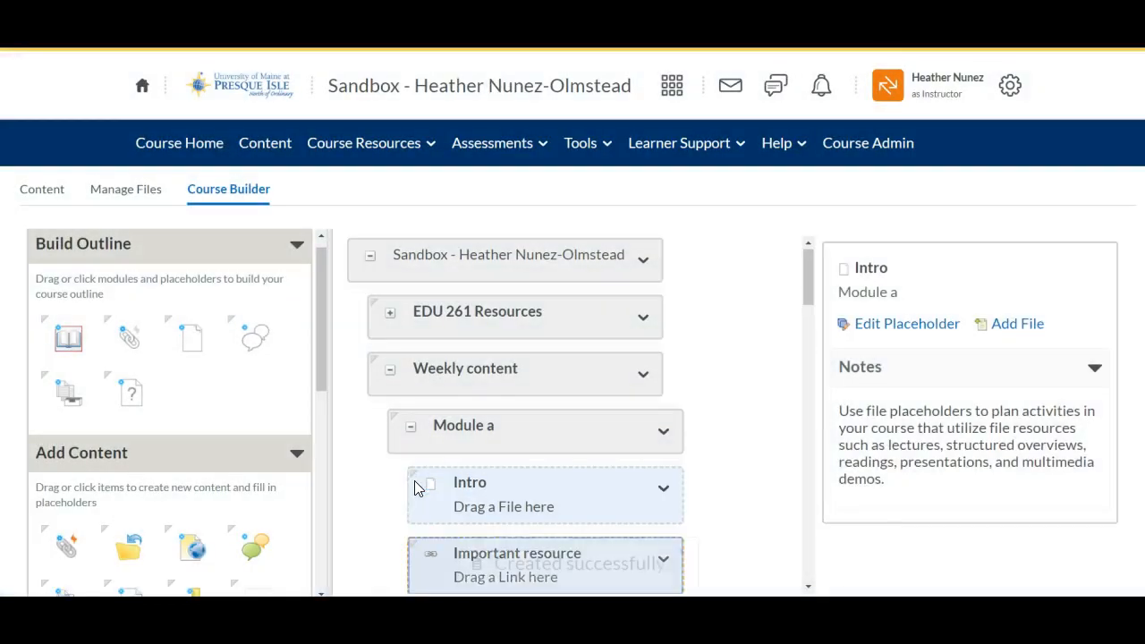
Step: Add a discussion placeholder named "Discussion activity" to Module a
{"action": "left_click_drag", "start_coordinate": [256, 356], "coordinate": [447, 434]}
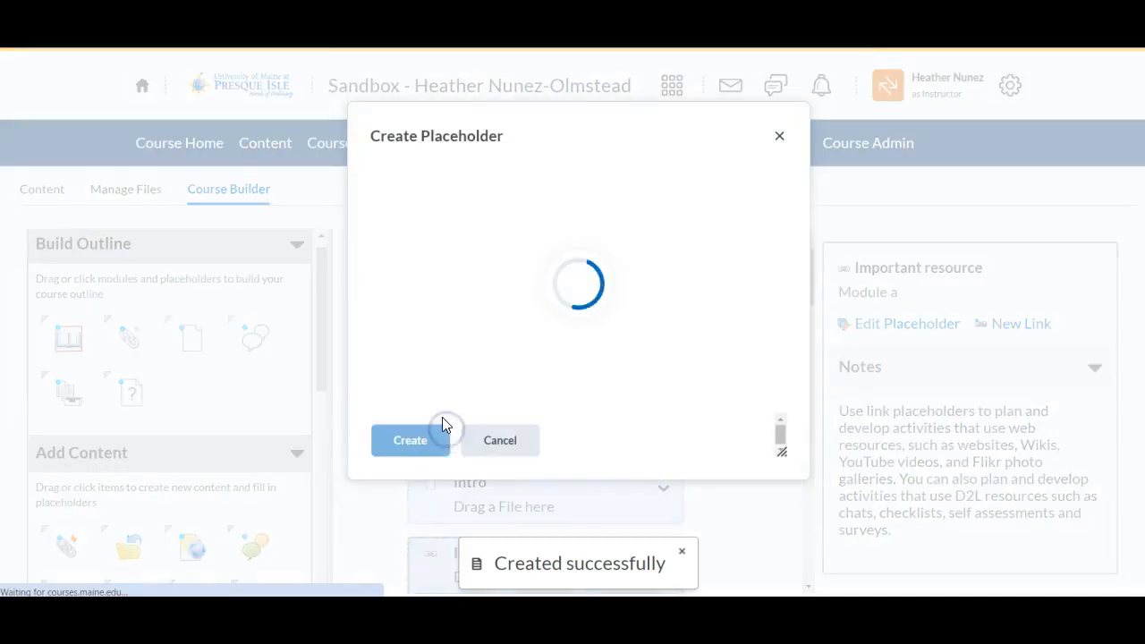
{"action": "left_click_drag", "start_coordinate": [446, 234], "coordinate": [411, 232]}
{"action": "left_click", "coordinate": [447, 234]}
{"action": "type", "text": "activity"}
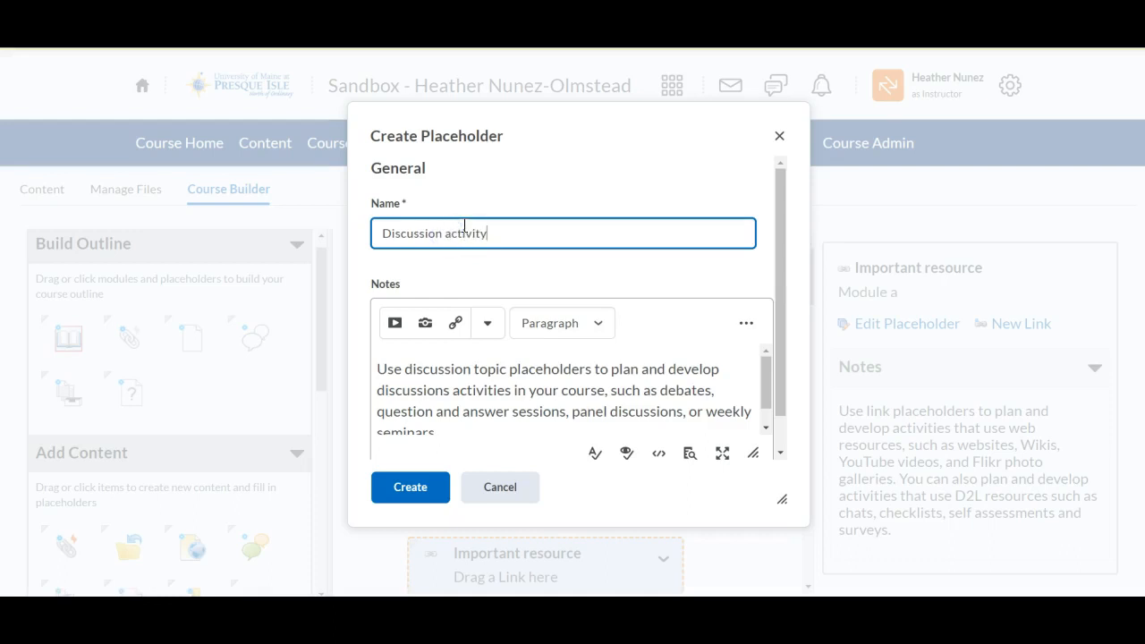
{"action": "left_click", "coordinate": [410, 487]}
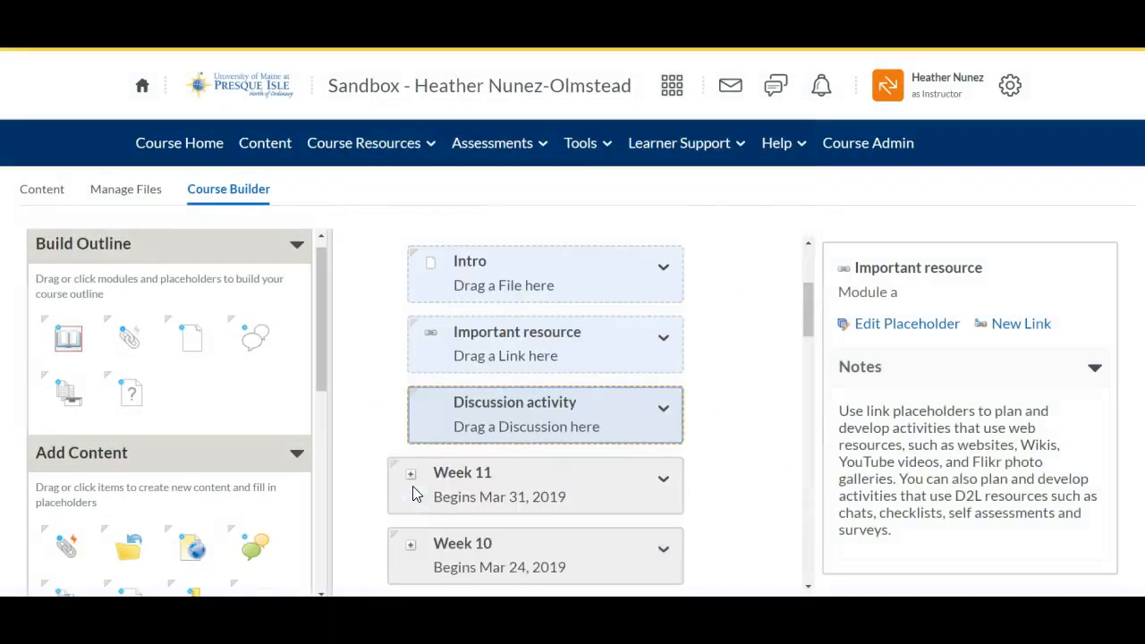
{"action": "scroll", "coordinate": [659, 430], "scroll_direction": "up", "scroll_amount": 3}
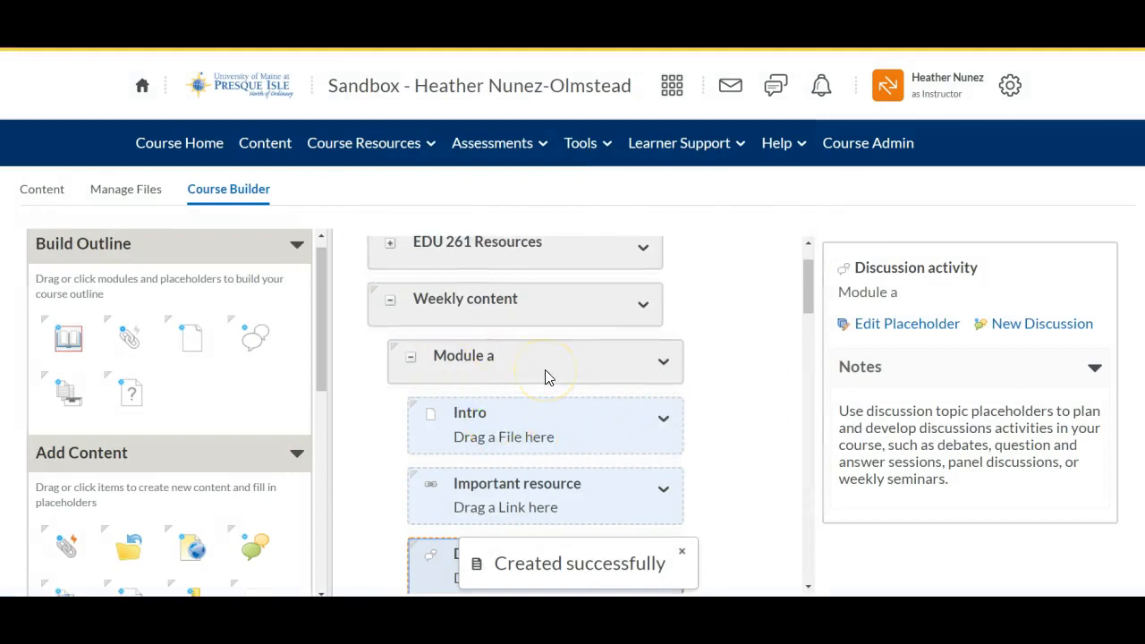
{"action": "scroll", "coordinate": [739, 427], "scroll_direction": "down", "scroll_amount": 1}
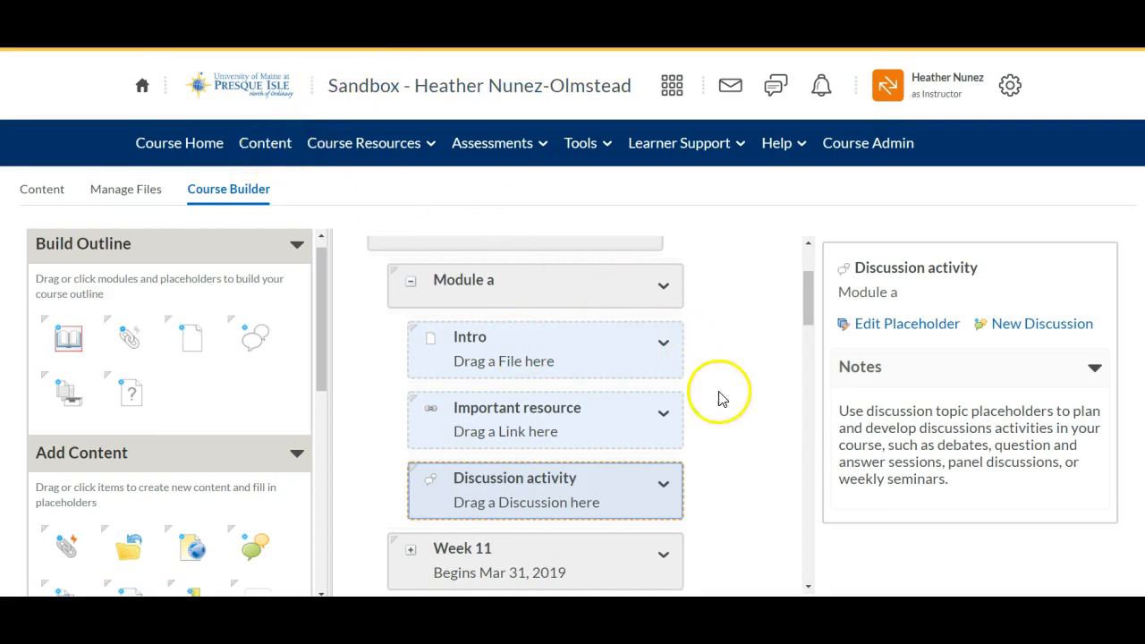
{"action": "scroll", "coordinate": [725, 400], "scroll_direction": "down", "scroll_amount": 1}
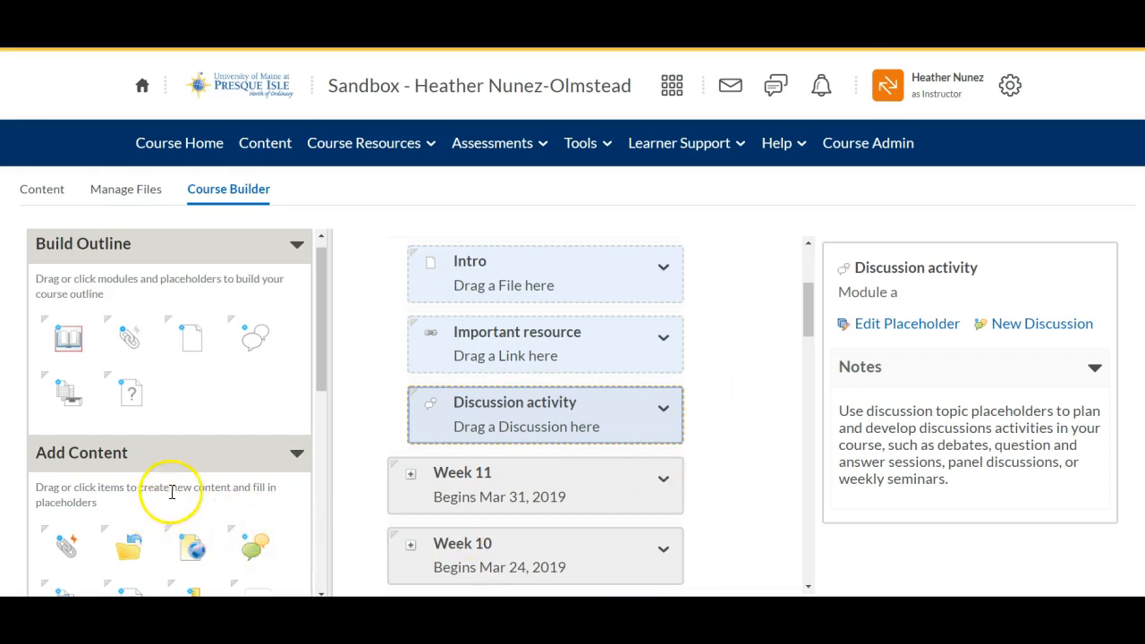
{"action": "scroll", "coordinate": [103, 450], "scroll_direction": "down", "scroll_amount": 1}
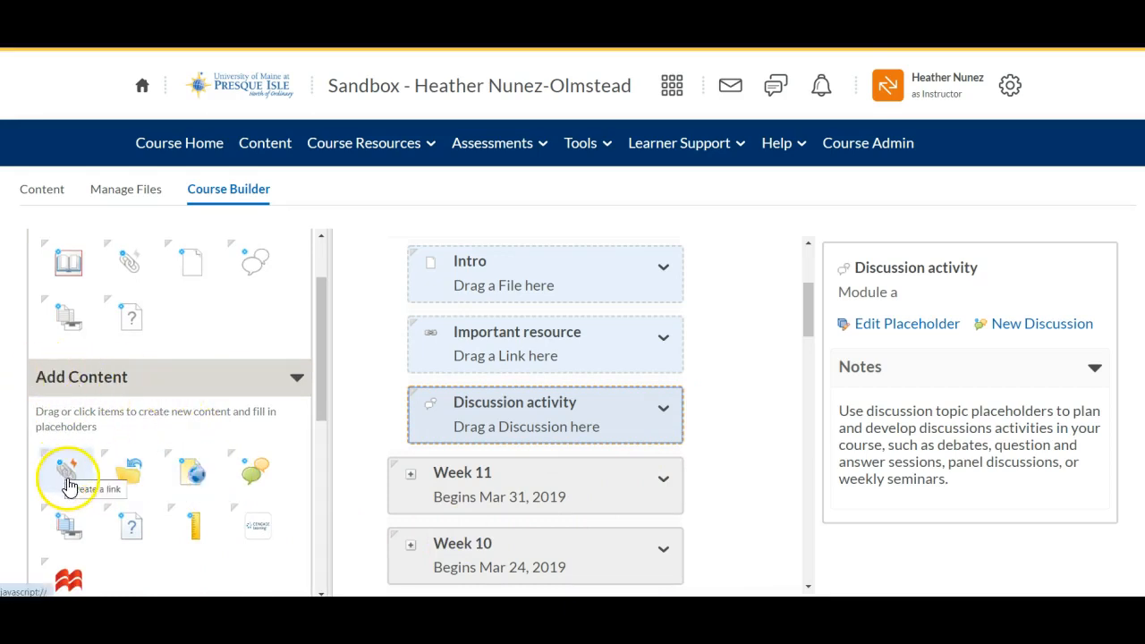
{"action": "left_click_drag", "start_coordinate": [67, 472], "coordinate": [477, 336]}
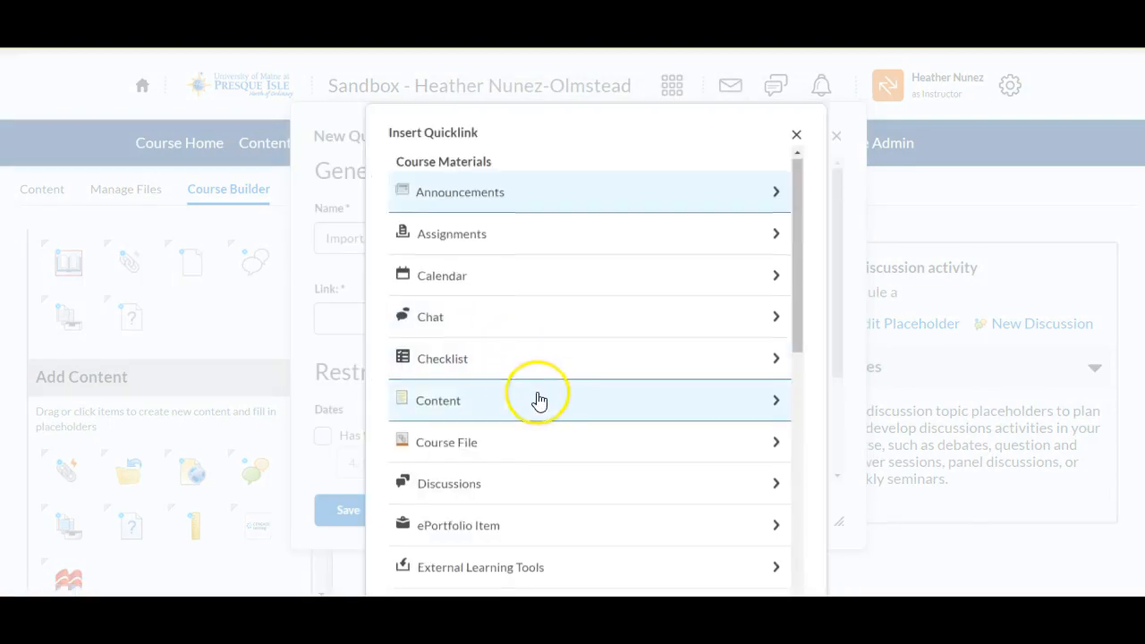
{"action": "scroll", "coordinate": [534, 399], "scroll_direction": "down", "scroll_amount": 5}
{"action": "left_click", "coordinate": [534, 488]}
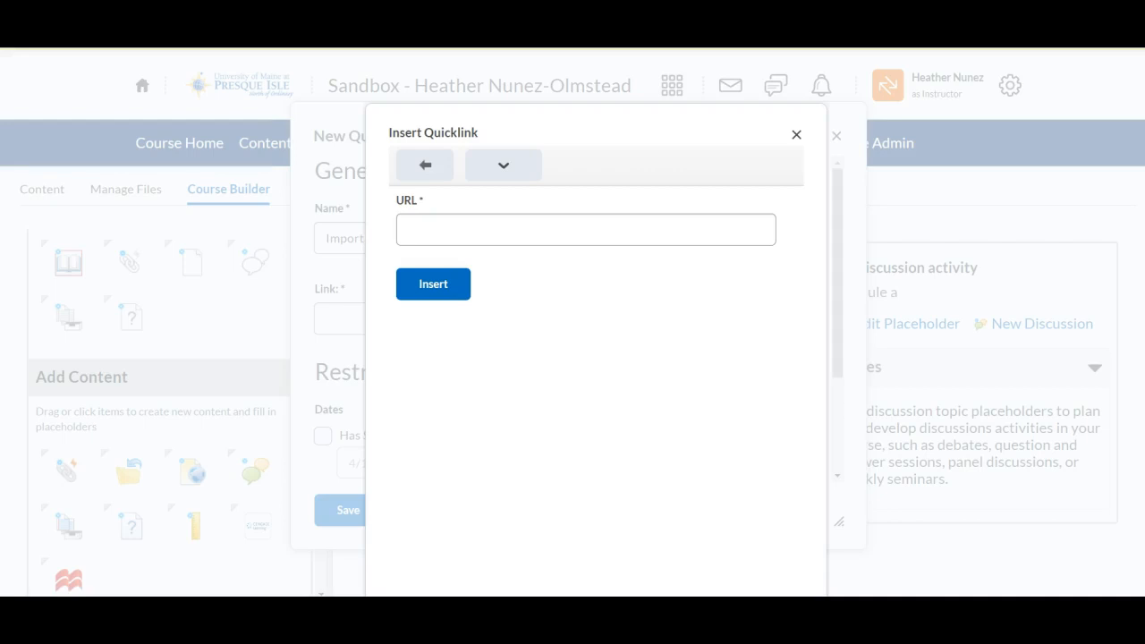
{"action": "left_click", "coordinate": [482, 227]}
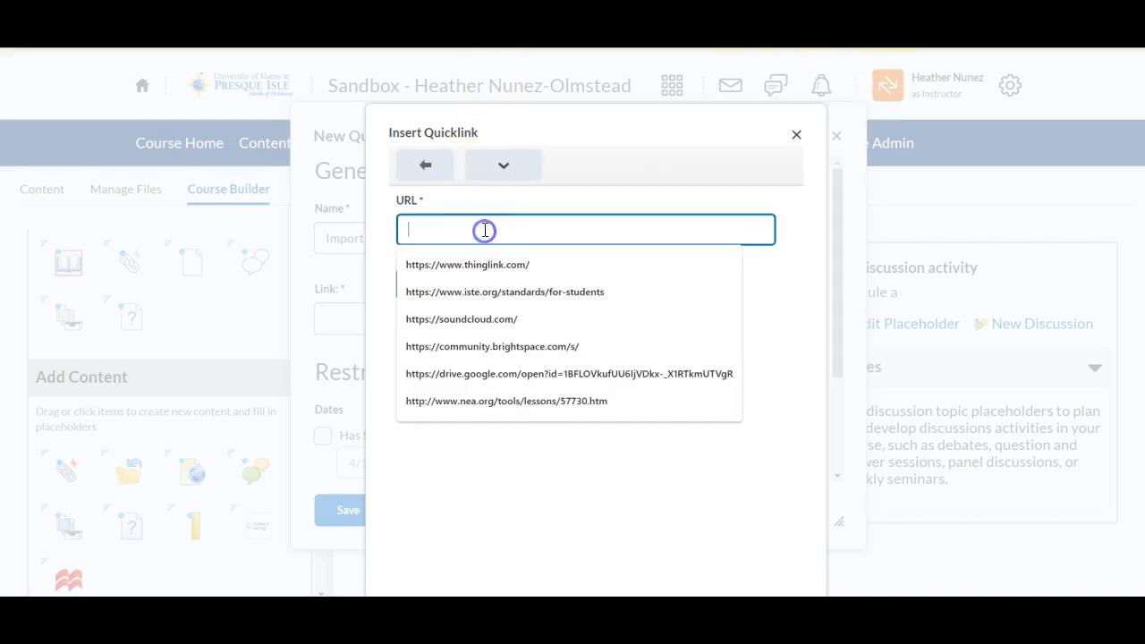
{"action": "type", "text": "https://www.youtube.com/watch?v=HkM-d8qOJBs"}
{"action": "left_click", "coordinate": [456, 286]}
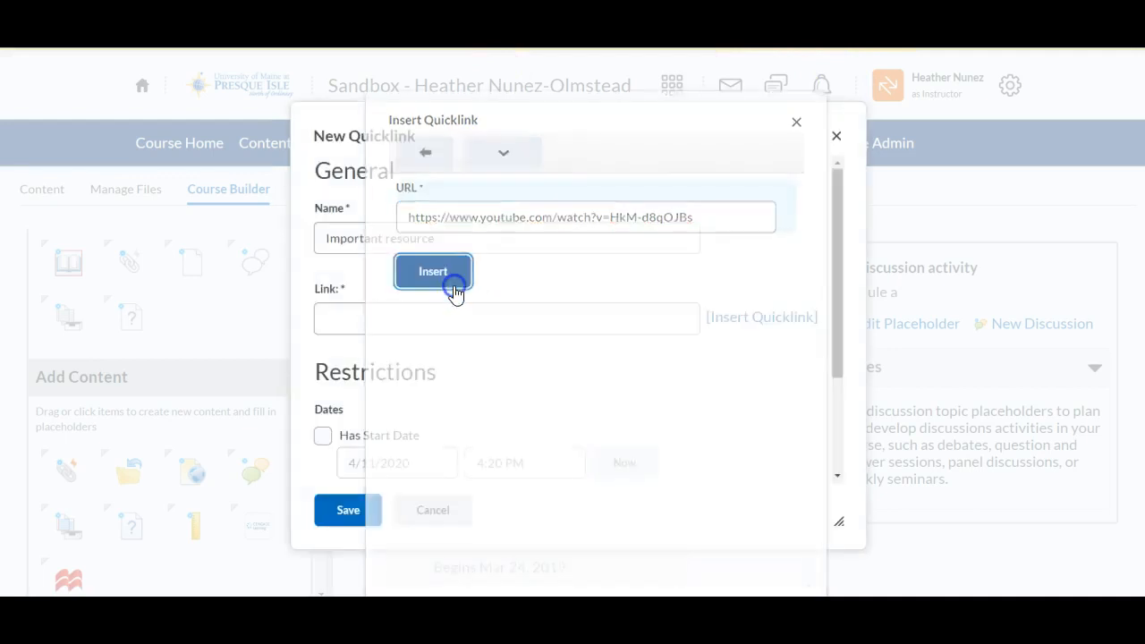
{"action": "left_click", "coordinate": [358, 512]}
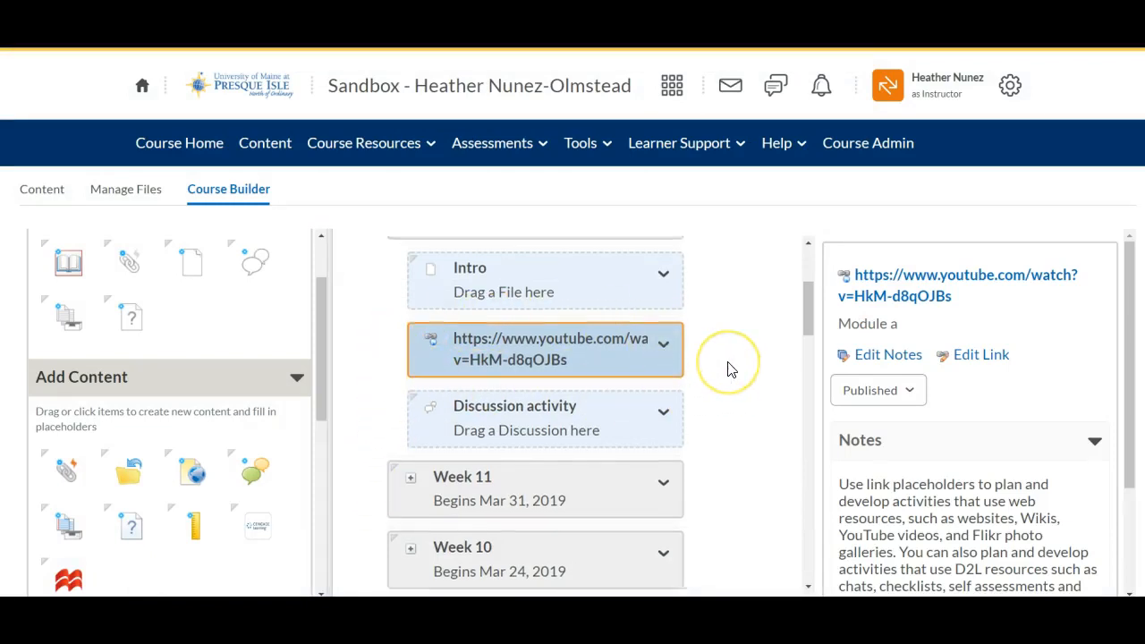
Step: Fill the Intro placeholder in Module a with a new HTML file that has the file name Intro and empty content
{"action": "scroll", "coordinate": [729, 368], "scroll_direction": "up", "scroll_amount": 1}
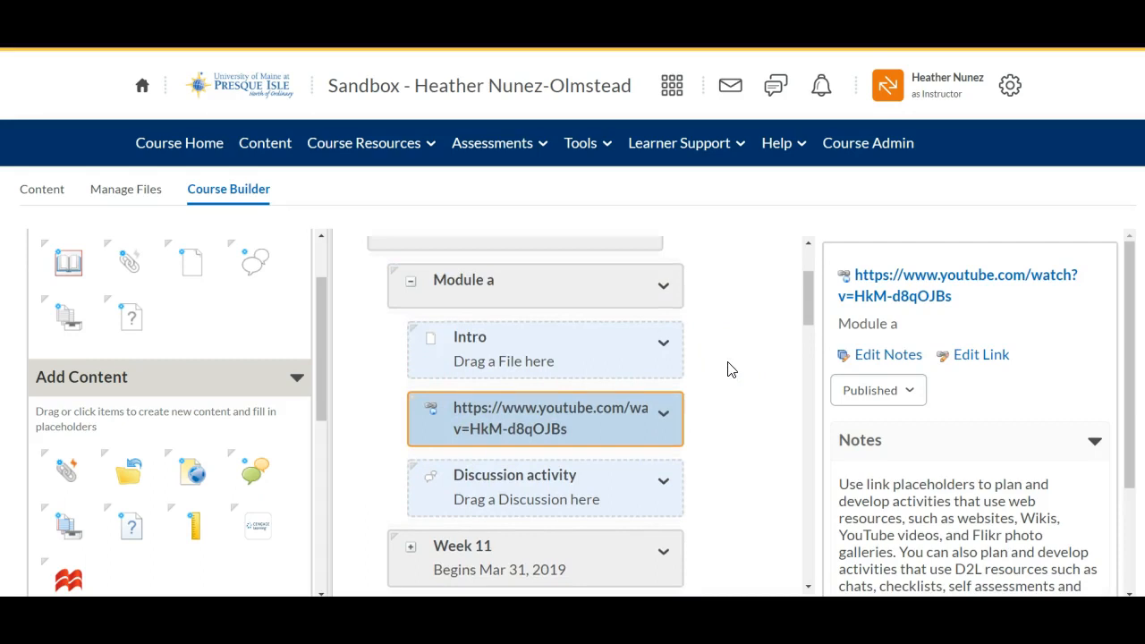
{"action": "scroll", "coordinate": [729, 368], "scroll_direction": "down", "scroll_amount": 1}
{"action": "scroll", "coordinate": [730, 369], "scroll_direction": "up", "scroll_amount": 1}
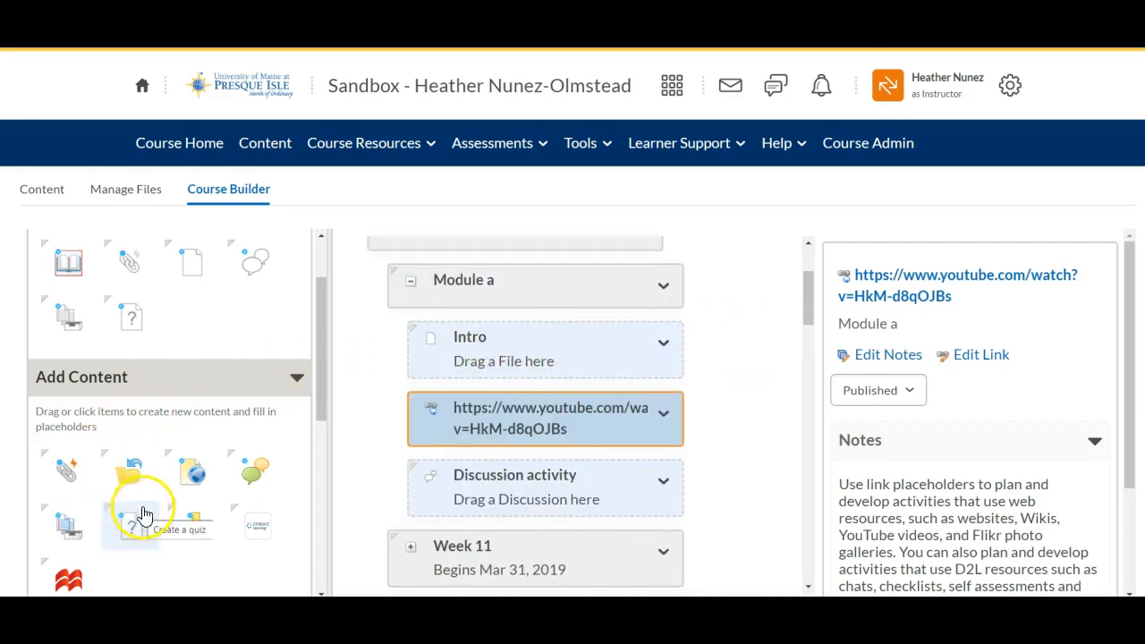
{"action": "left_click", "coordinate": [179, 483]}
{"action": "left_click_drag", "start_coordinate": [179, 483], "coordinate": [469, 335]}
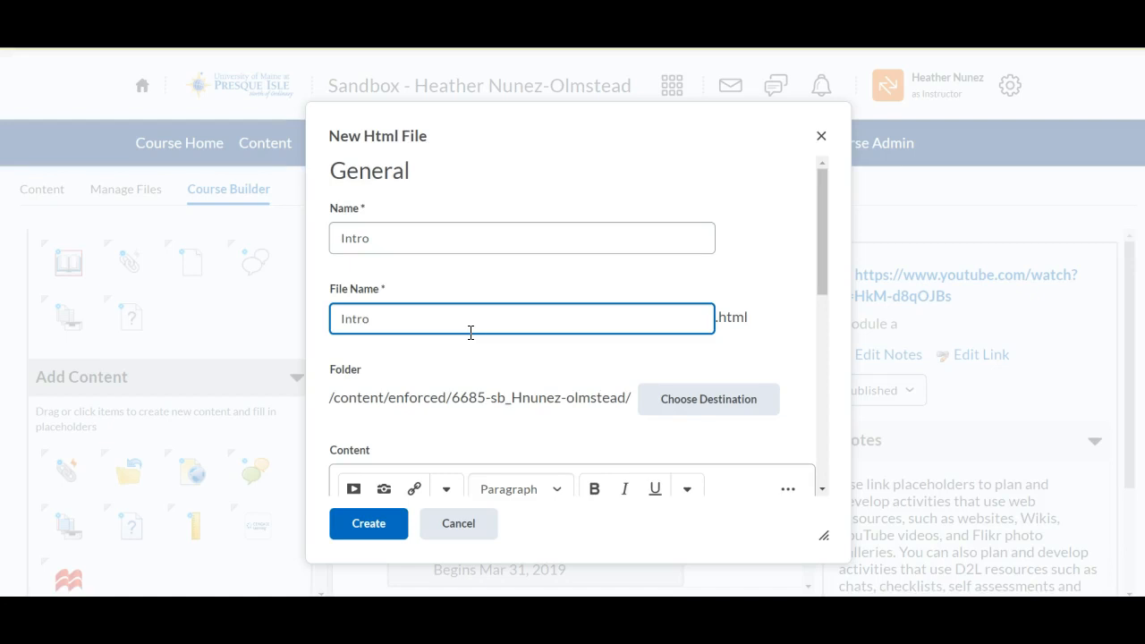
{"action": "scroll", "coordinate": [471, 332], "scroll_direction": "down", "scroll_amount": 3}
{"action": "scroll", "coordinate": [468, 337], "scroll_direction": "down", "scroll_amount": 3}
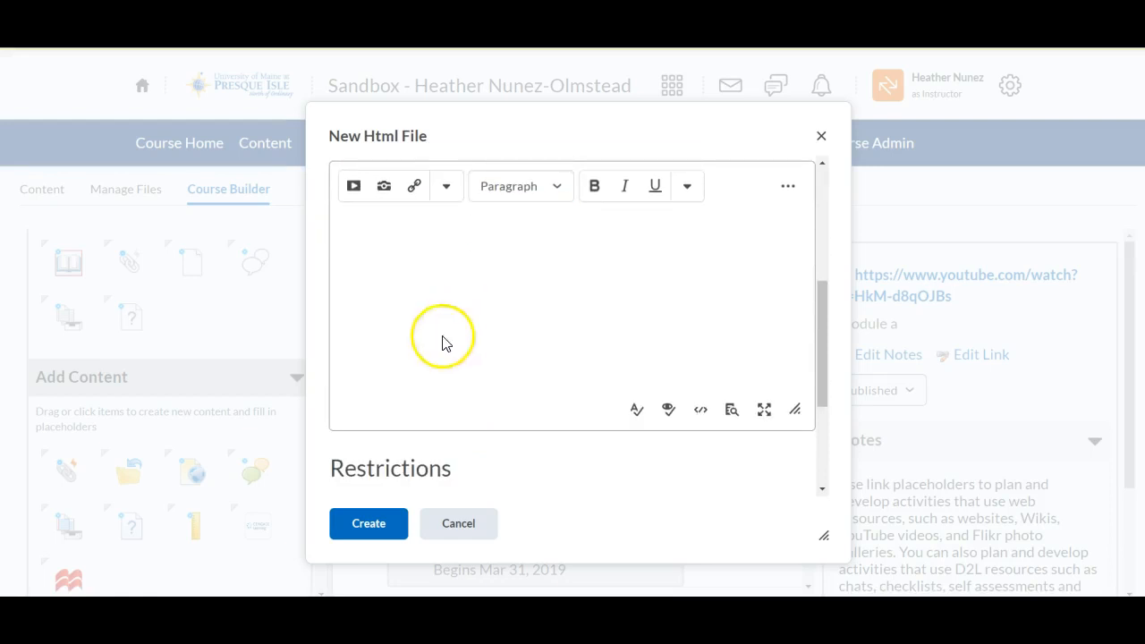
{"action": "left_click", "coordinate": [370, 524]}
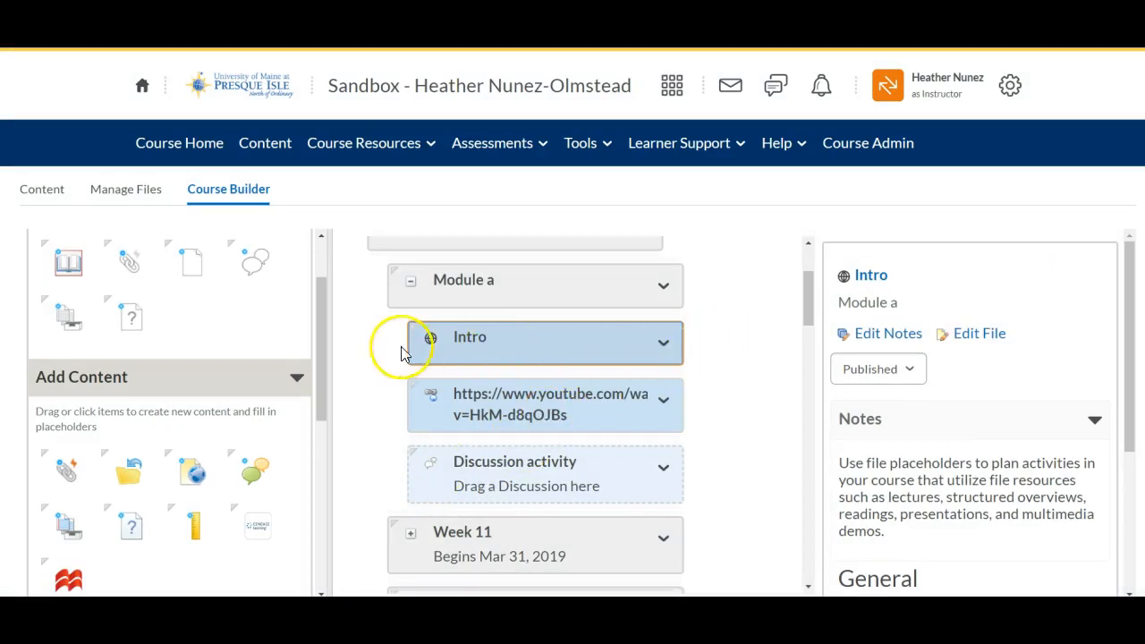
{"action": "left_click", "coordinate": [712, 362]}
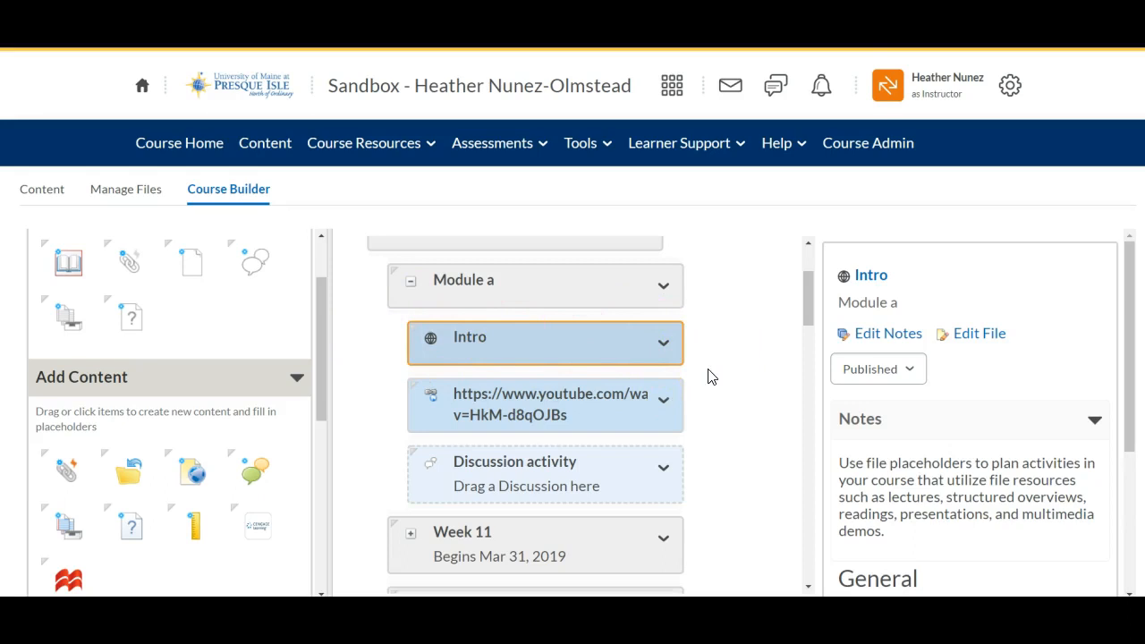
{"action": "left_click_drag", "start_coordinate": [251, 474], "coordinate": [486, 465]}
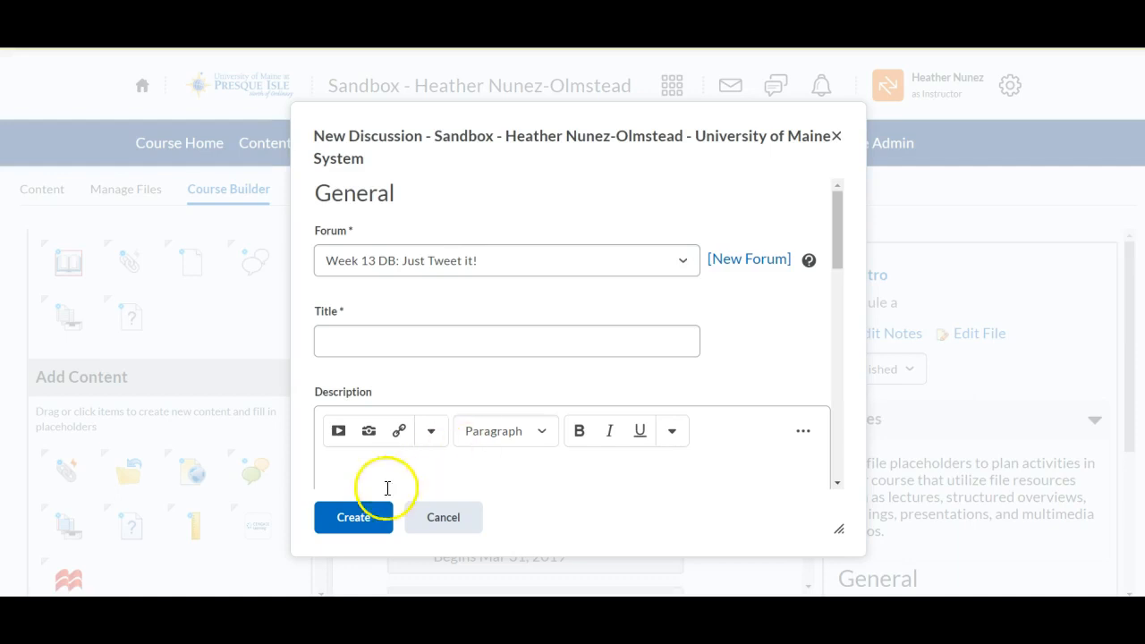
{"action": "left_click", "coordinate": [358, 523]}
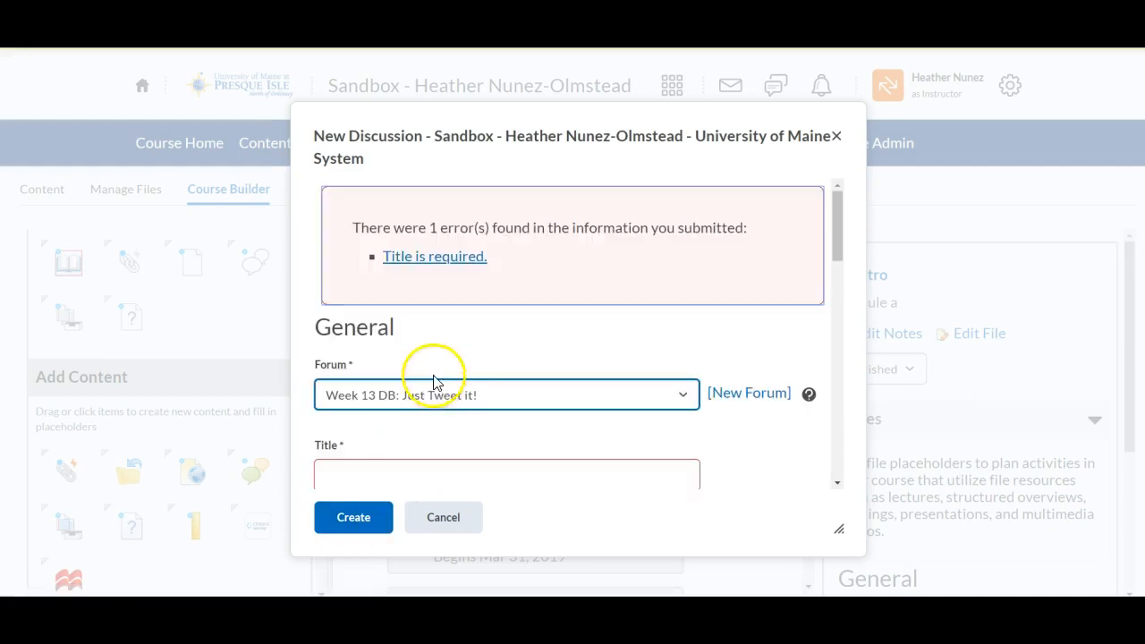
{"action": "left_click", "coordinate": [493, 401]}
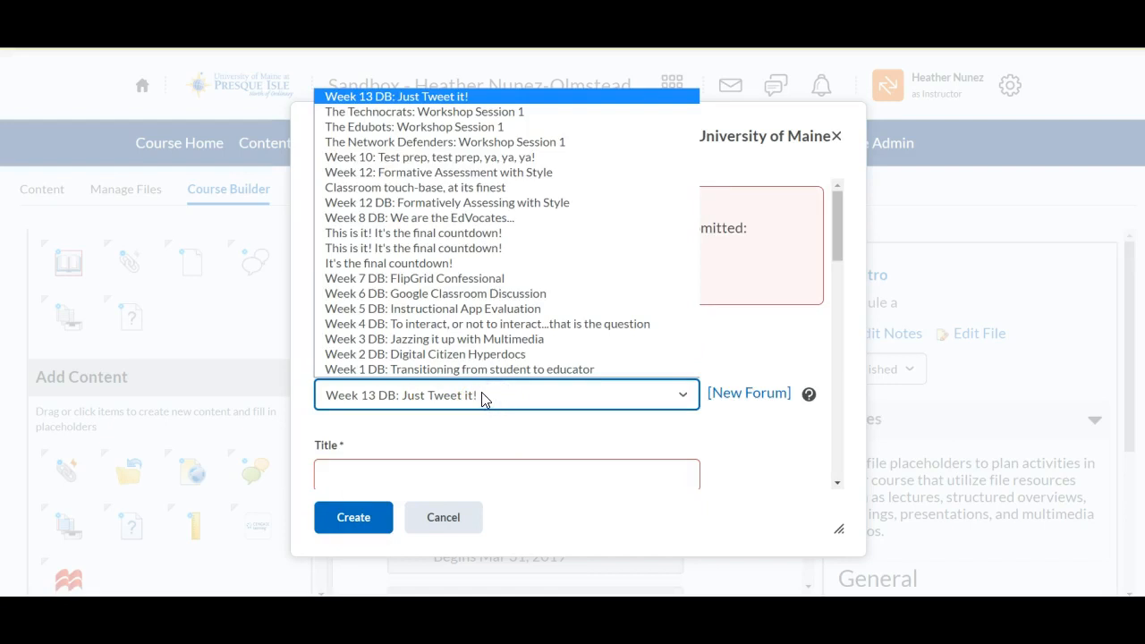
{"action": "left_click", "coordinate": [488, 397]}
{"action": "left_click", "coordinate": [319, 394]}
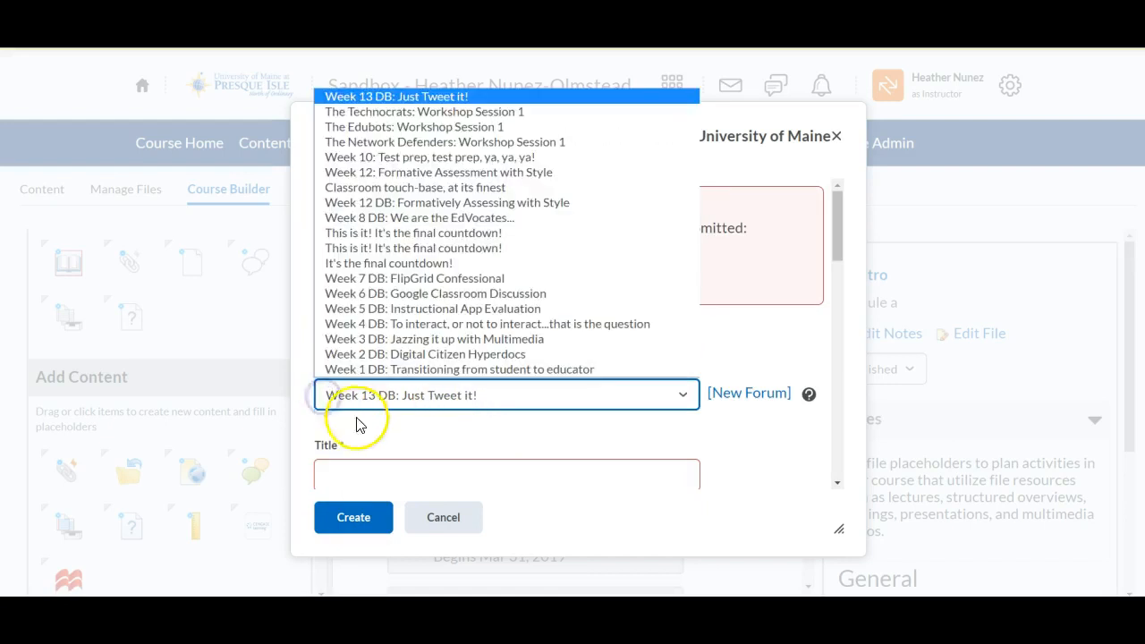
{"action": "left_click", "coordinate": [426, 509]}
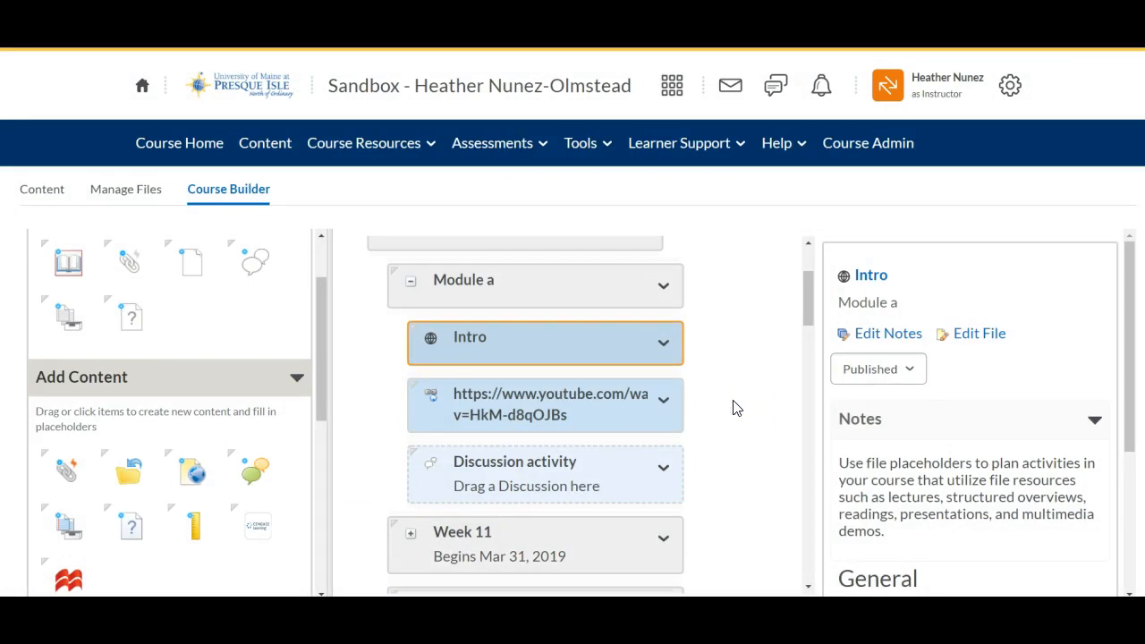
Step: Open the Weekly content module in the course's Content area to review Module a, and open the action options of its Intro page
{"action": "scroll", "coordinate": [734, 408], "scroll_direction": "up", "scroll_amount": 2}
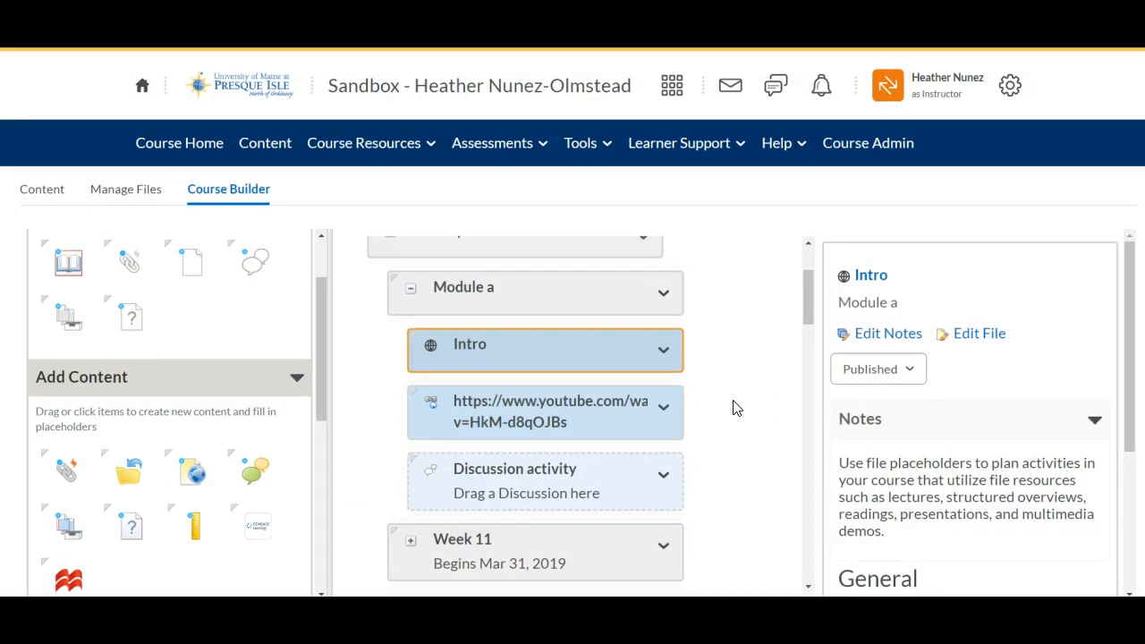
{"action": "left_click", "coordinate": [277, 145]}
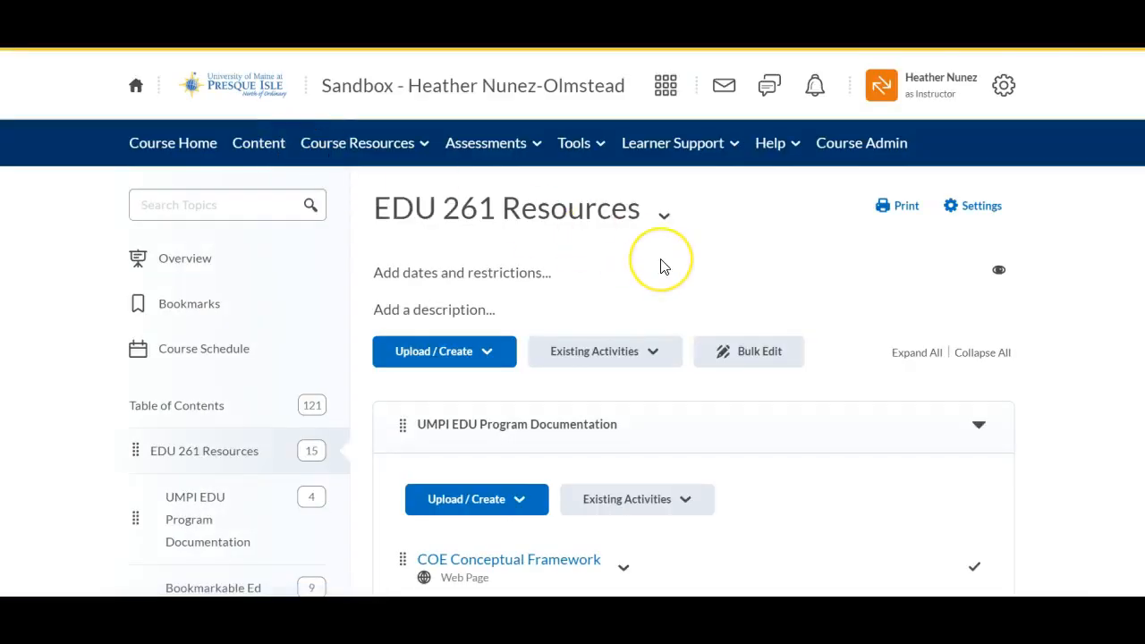
{"action": "scroll", "coordinate": [661, 261], "scroll_direction": "down", "scroll_amount": 3}
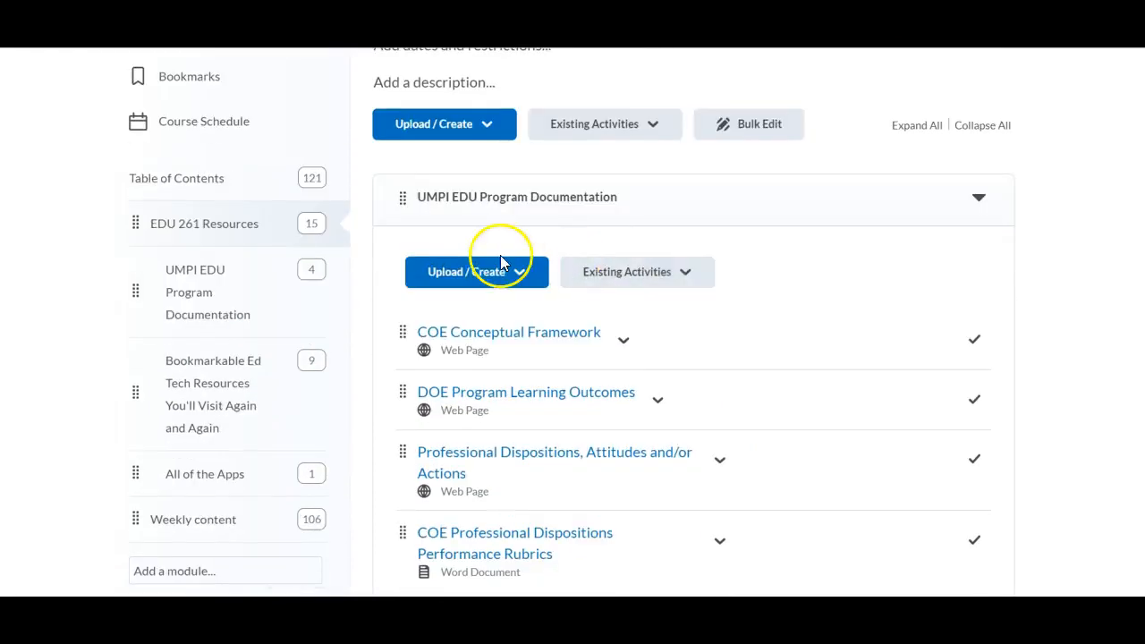
{"action": "scroll", "coordinate": [246, 286], "scroll_direction": "down", "scroll_amount": 1}
{"action": "left_click", "coordinate": [218, 445]}
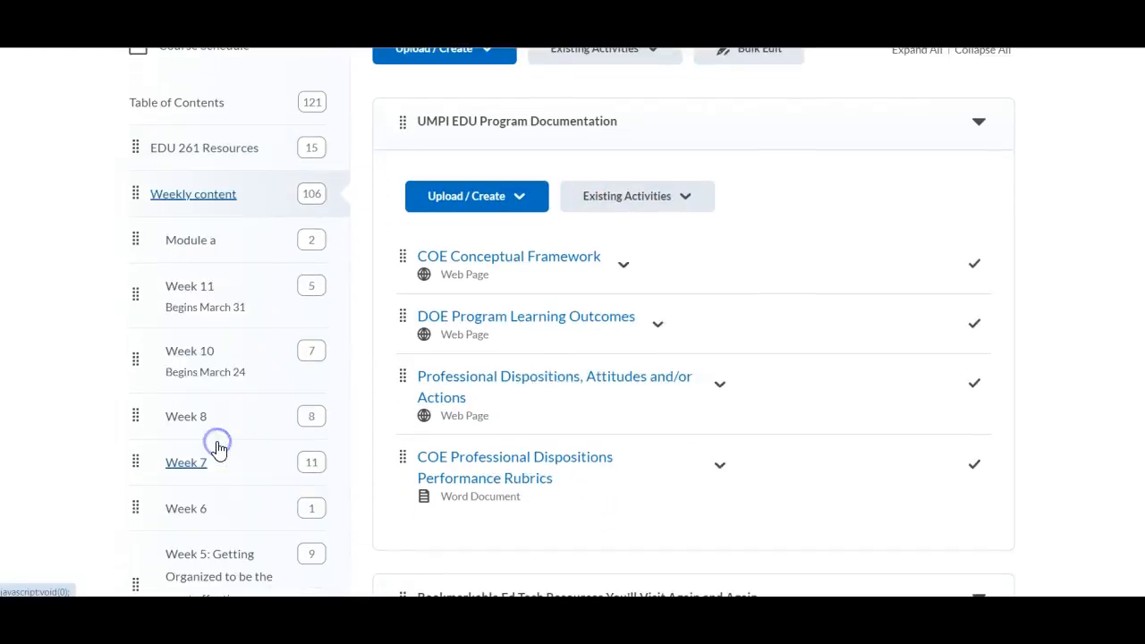
{"action": "left_click", "coordinate": [250, 229]}
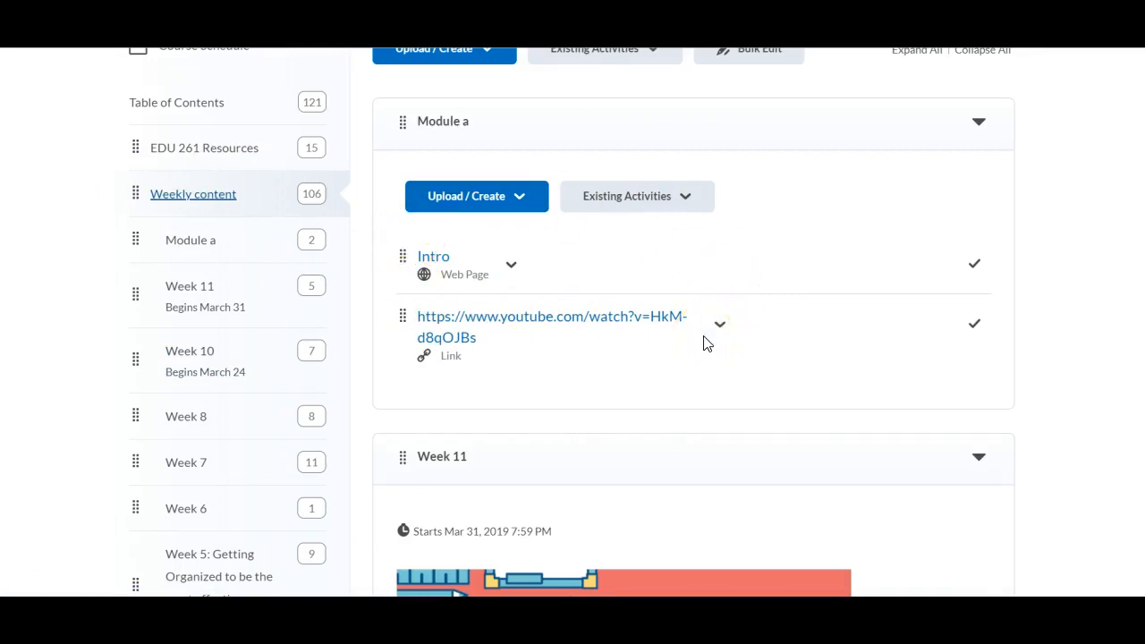
{"action": "left_click", "coordinate": [512, 269]}
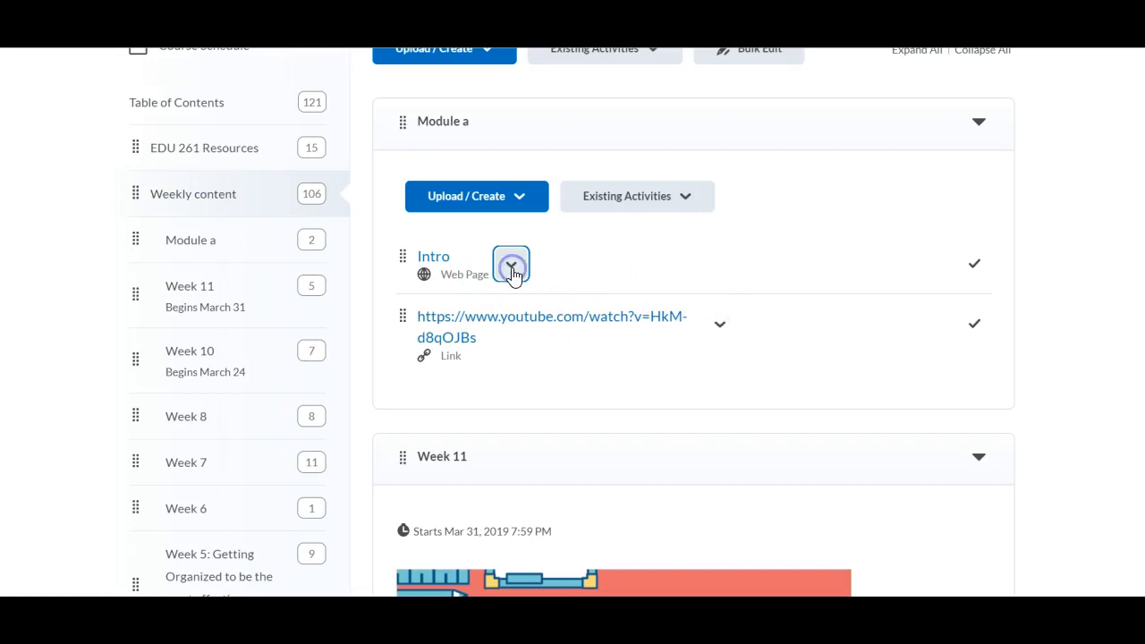
Step: Review all the actions available for the Intro web page in Module a and close its options without choosing one
{"action": "left_click", "coordinate": [534, 314]}
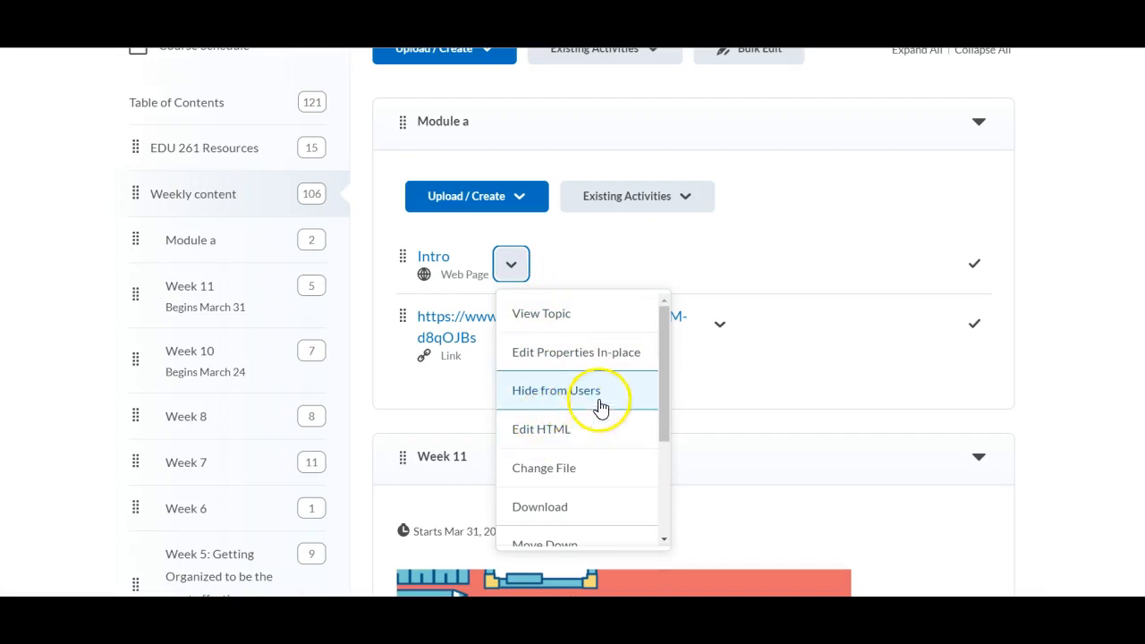
{"action": "scroll", "coordinate": [628, 349], "scroll_direction": "down", "scroll_amount": 2}
{"action": "scroll", "coordinate": [630, 349], "scroll_direction": "down", "scroll_amount": 2}
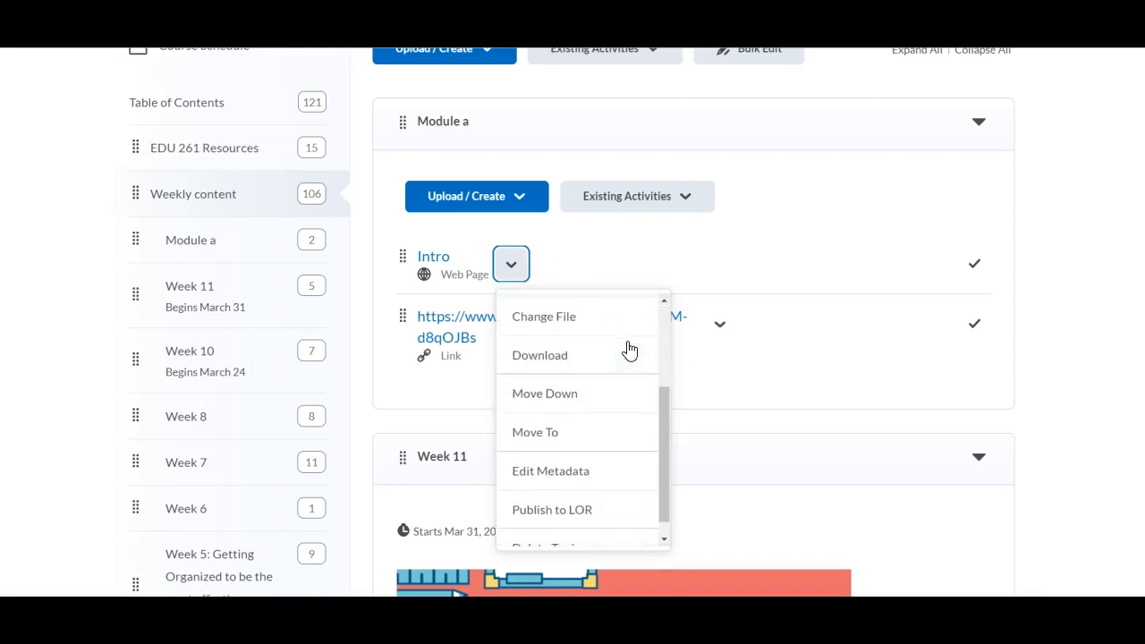
{"action": "left_click", "coordinate": [606, 332]}
{"action": "left_click", "coordinate": [1035, 352]}
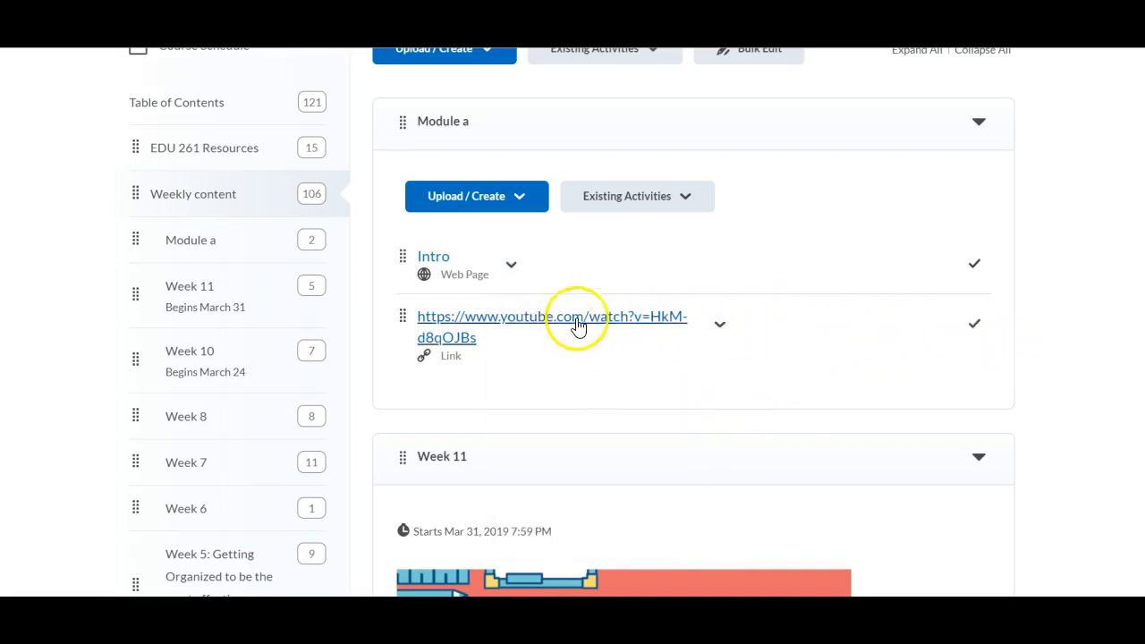
Step: Review the actions available for the YouTube link topic in Module a, from View Topic through Delete Topic, and close its options
{"action": "left_click", "coordinate": [722, 325]}
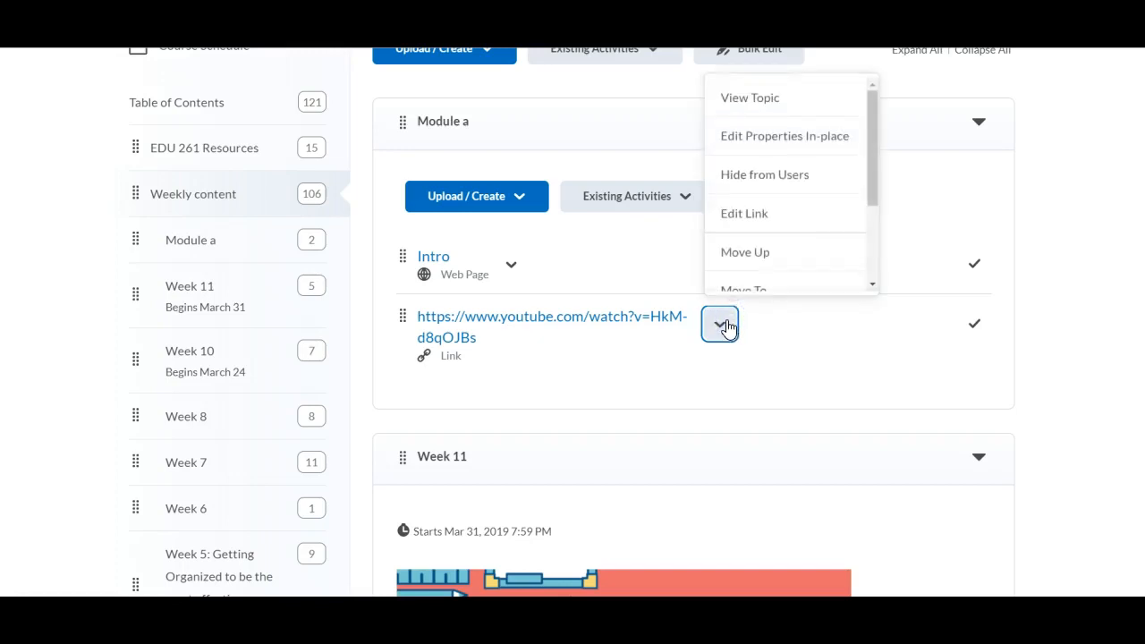
{"action": "scroll", "coordinate": [791, 224], "scroll_direction": "down", "scroll_amount": 1}
{"action": "scroll", "coordinate": [792, 222], "scroll_direction": "up", "scroll_amount": 1}
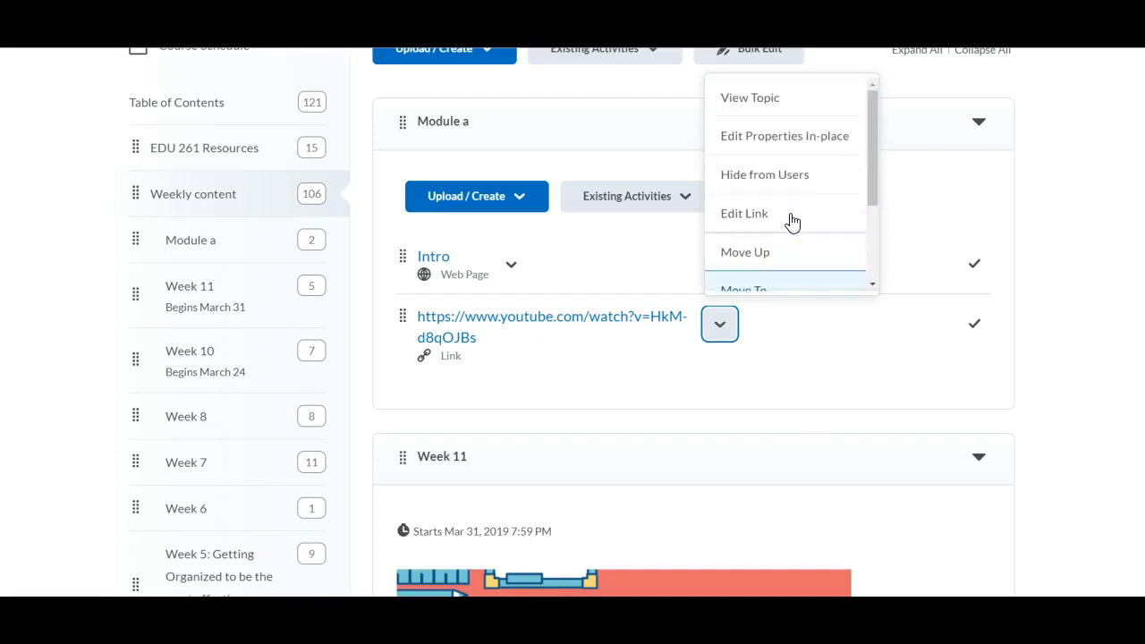
{"action": "scroll", "coordinate": [791, 222], "scroll_direction": "down", "scroll_amount": 3}
{"action": "scroll", "coordinate": [1010, 294], "scroll_direction": "down", "scroll_amount": 1}
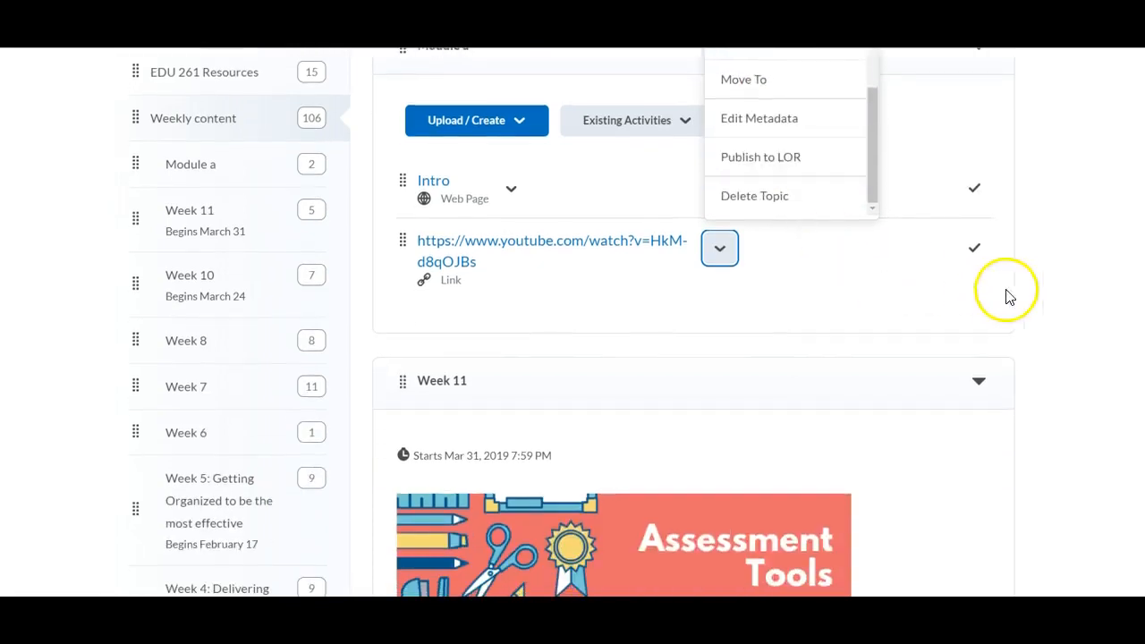
{"action": "left_click", "coordinate": [1006, 292]}
Step: Return to Course Builder through the Course Administration page
{"action": "scroll", "coordinate": [627, 244], "scroll_direction": "up", "scroll_amount": 2}
{"action": "scroll", "coordinate": [503, 246], "scroll_direction": "up", "scroll_amount": 3}
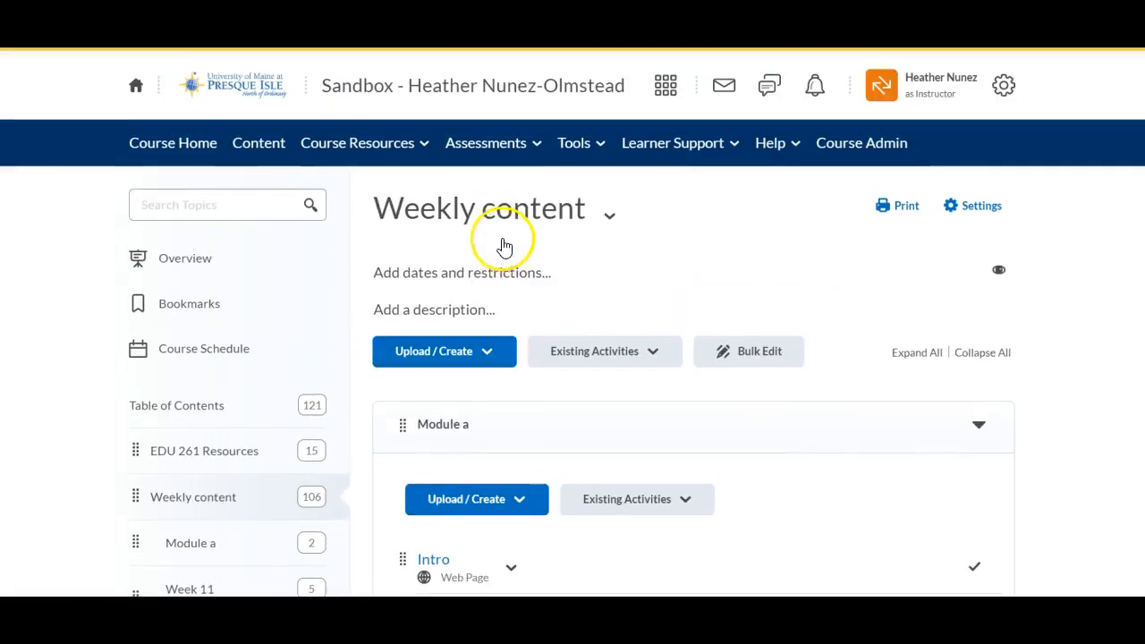
{"action": "left_click", "coordinate": [875, 153]}
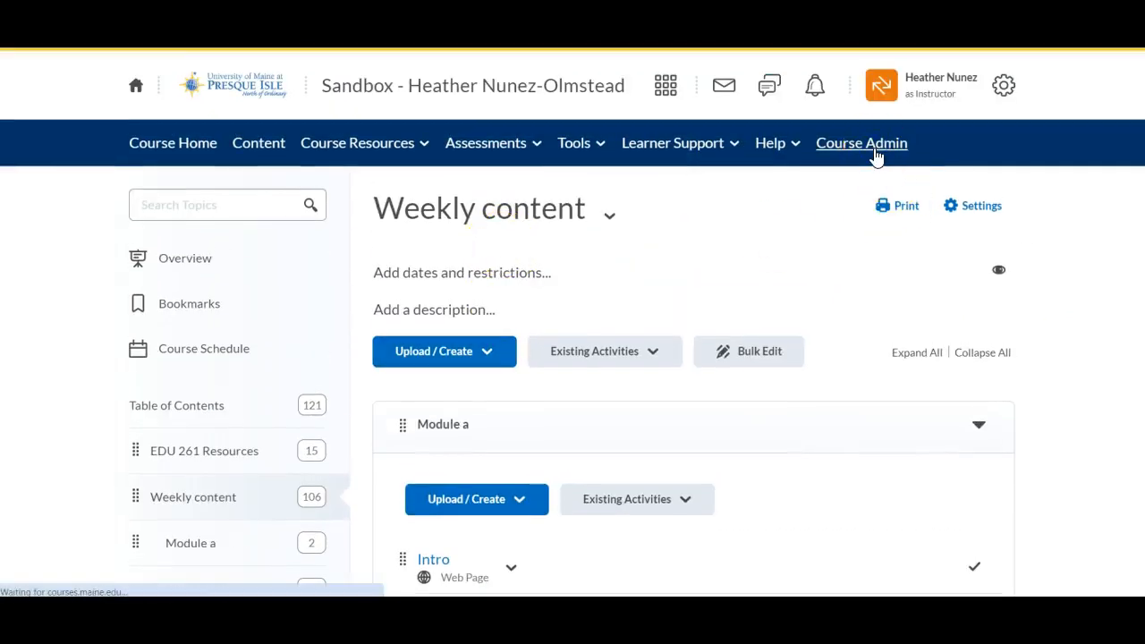
{"action": "left_click", "coordinate": [238, 419]}
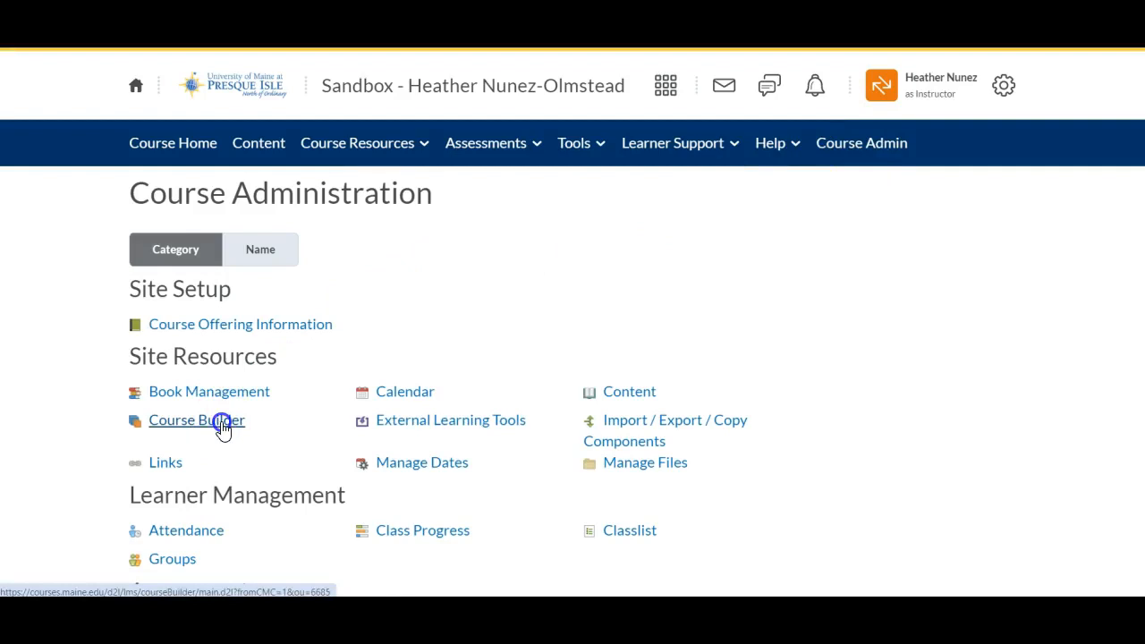